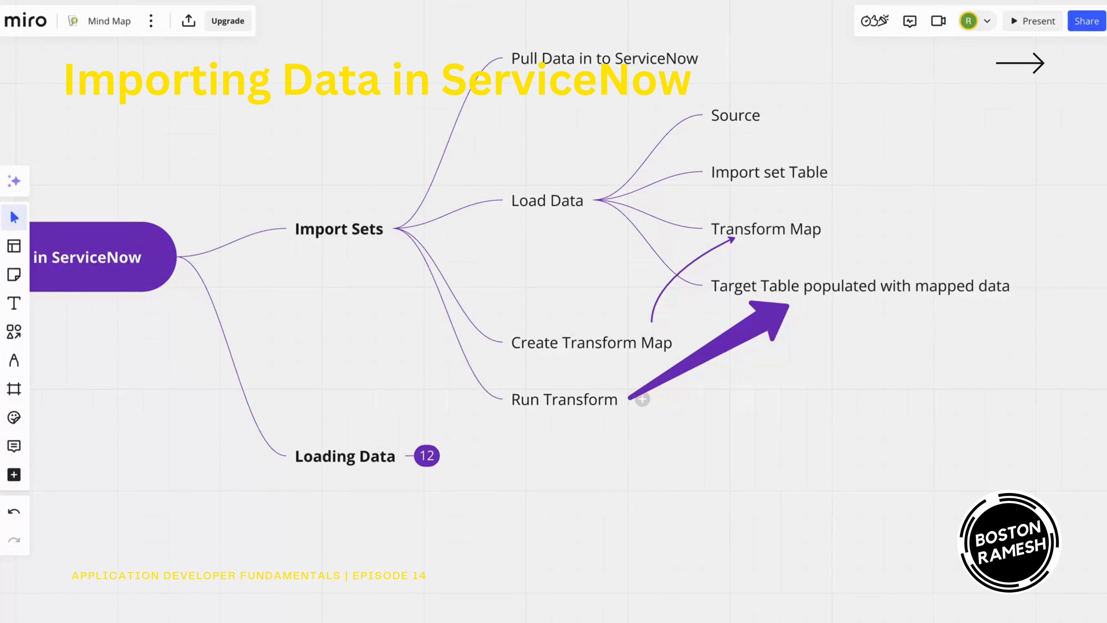
# Collapse the Import Sets branch of the mind map and expand Loading Data through Import set table and Staging Table to its Source table.
pyautogui.click(565, 399)
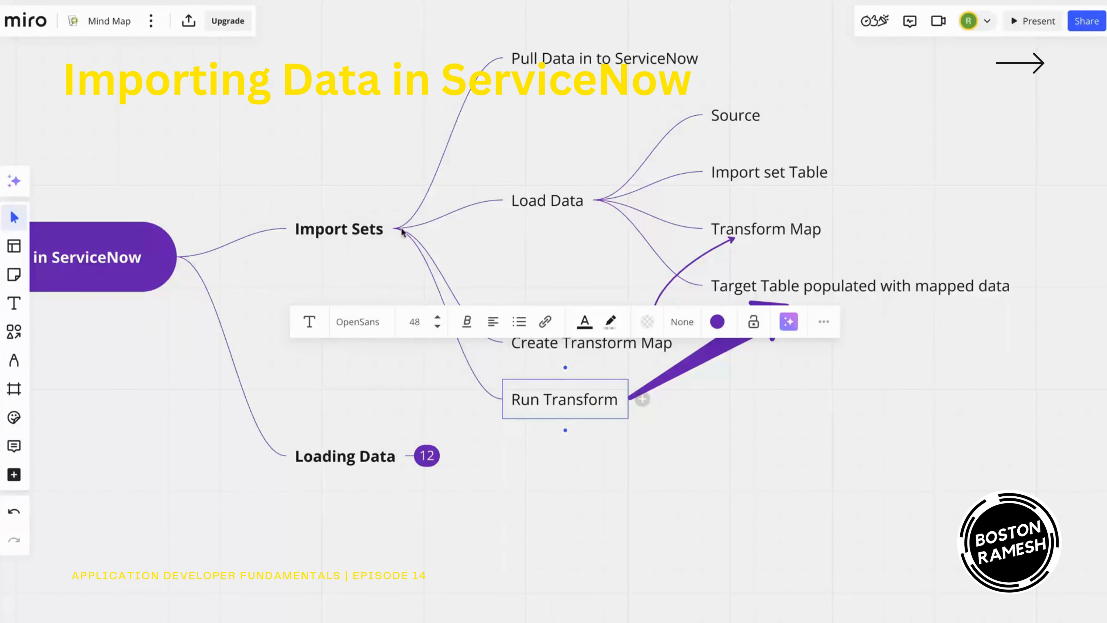
pyautogui.click(420, 232)
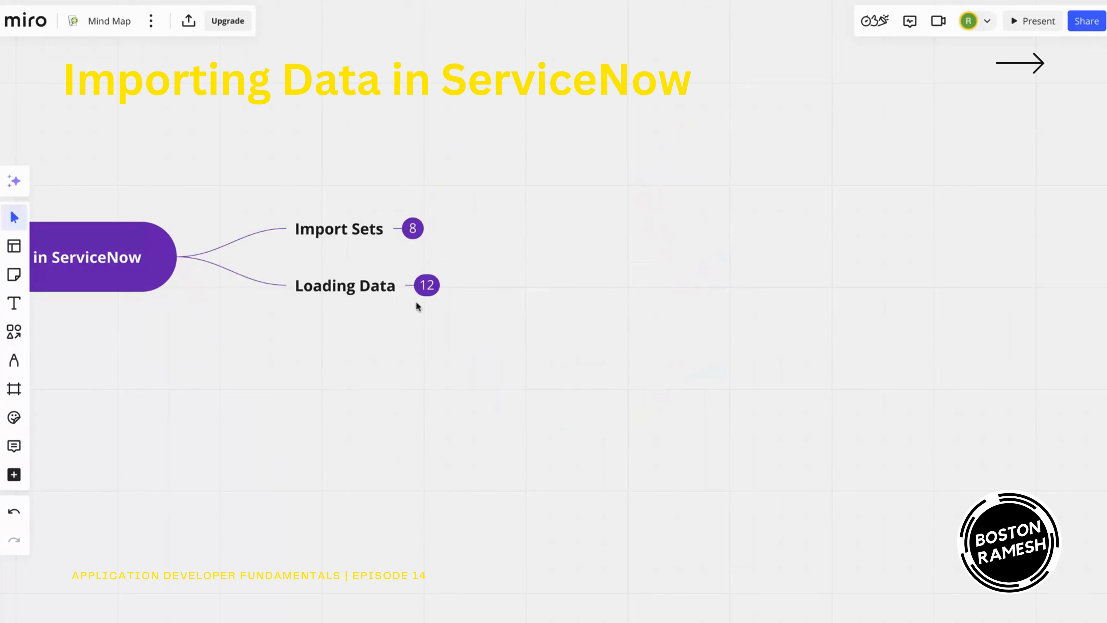
pyautogui.click(426, 287)
pyautogui.hscroll(3, 491, 399)
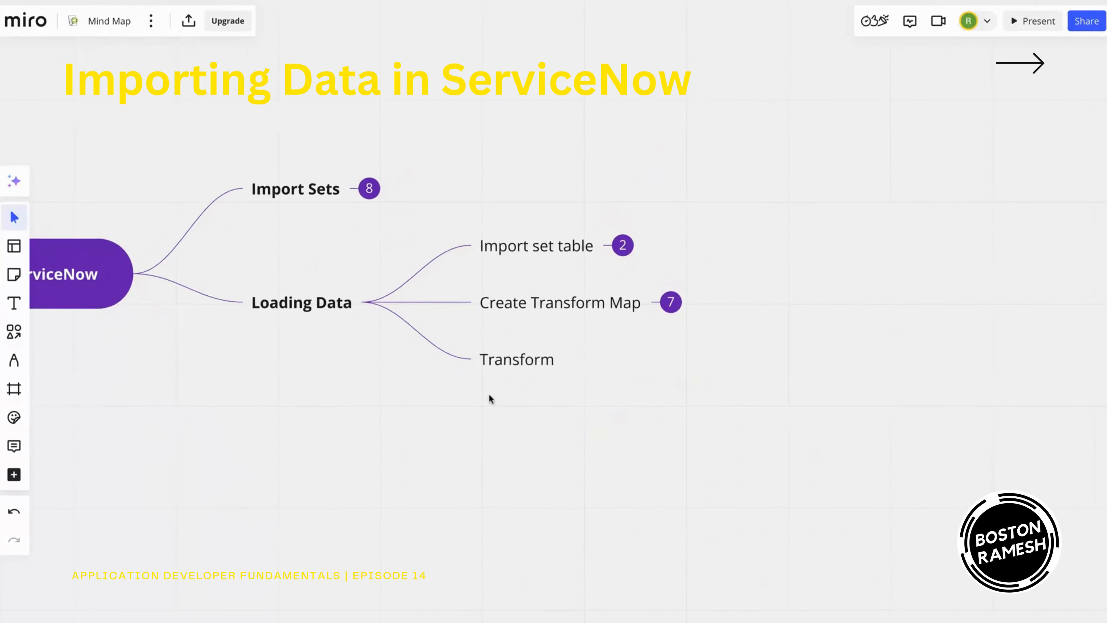
pyautogui.hscroll(2, 489, 394)
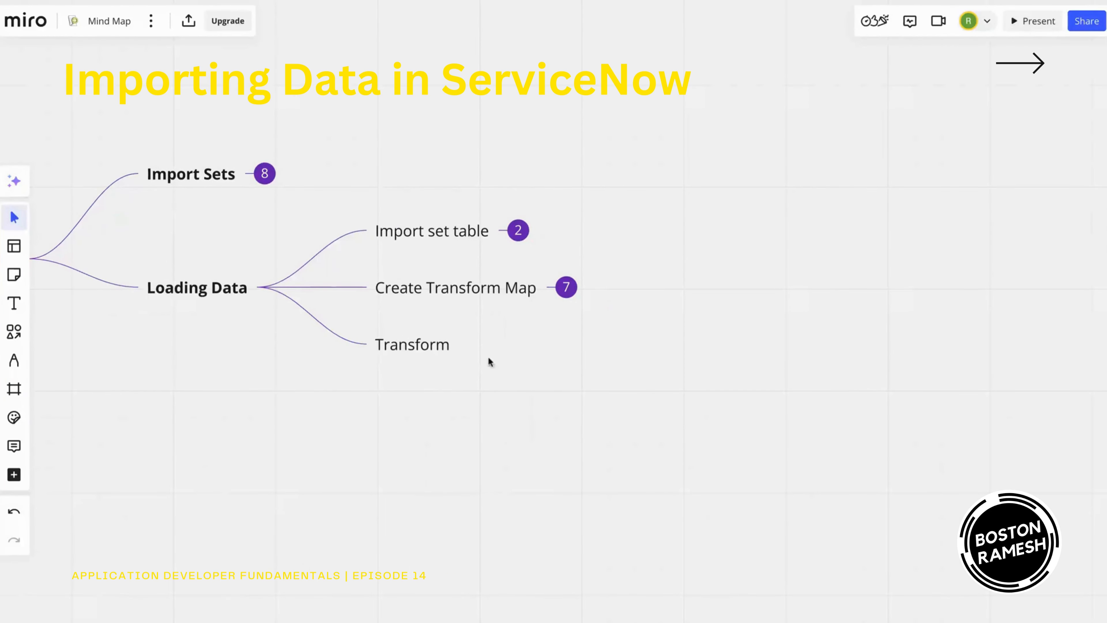
pyautogui.click(519, 231)
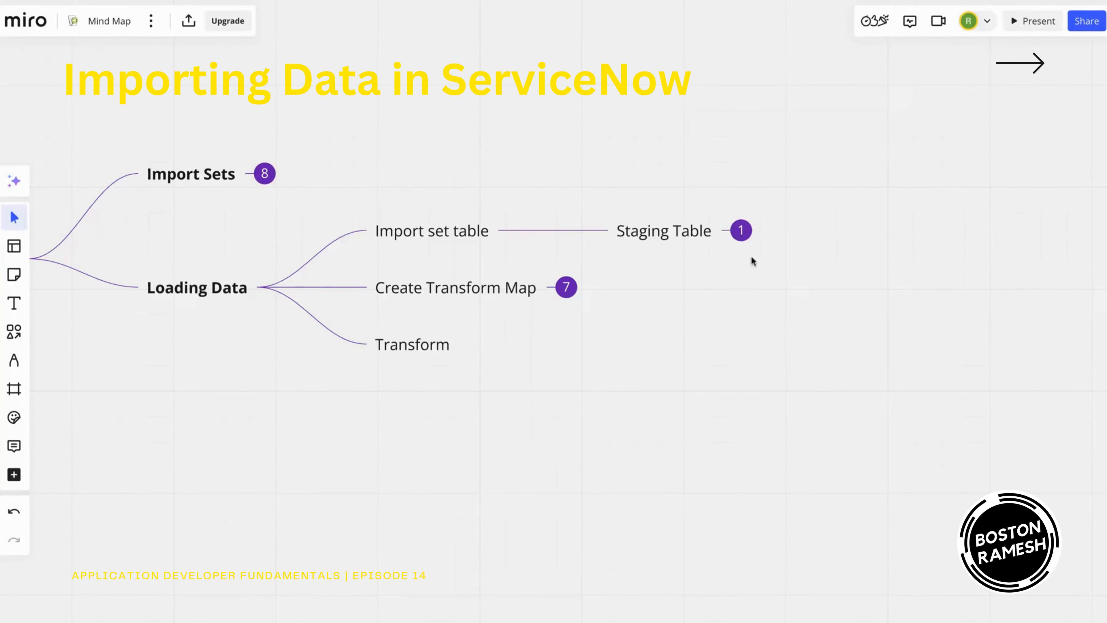
pyautogui.click(747, 234)
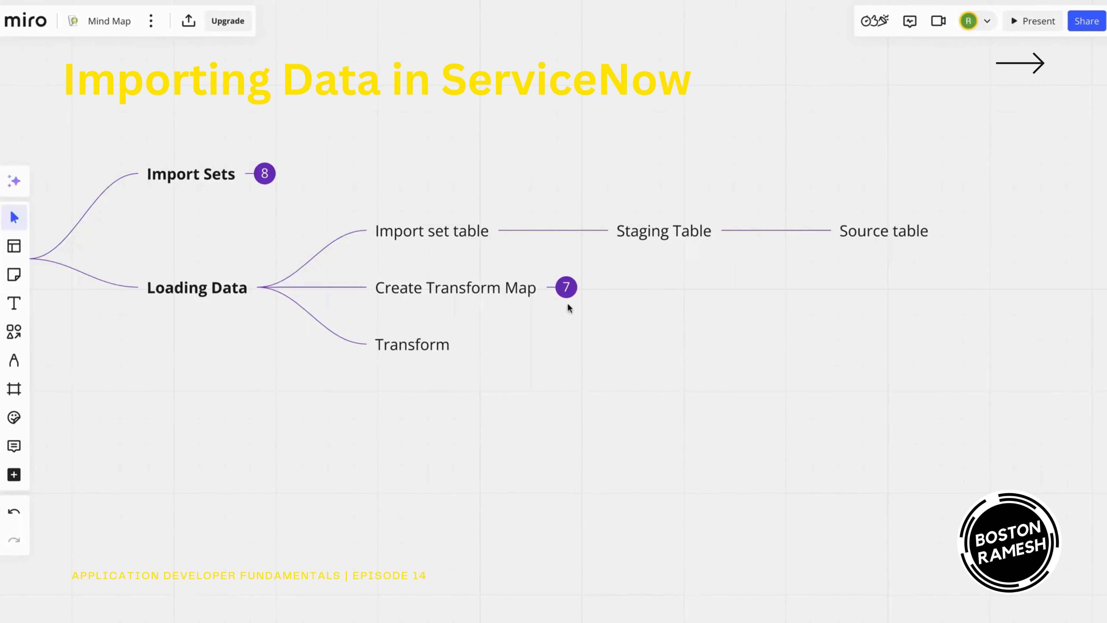
# Expand the Create Transform Map branch and its Field maps topic to review the topics beneath them.
pyautogui.click(569, 287)
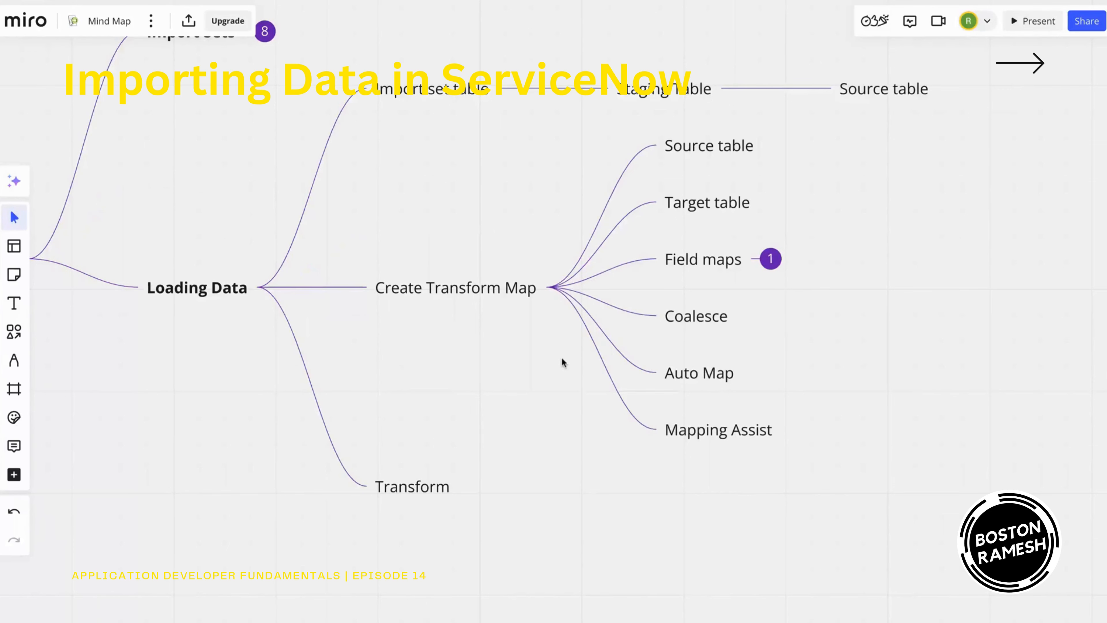
pyautogui.hscroll(1, 563, 359)
pyautogui.scroll(1, 562, 359)
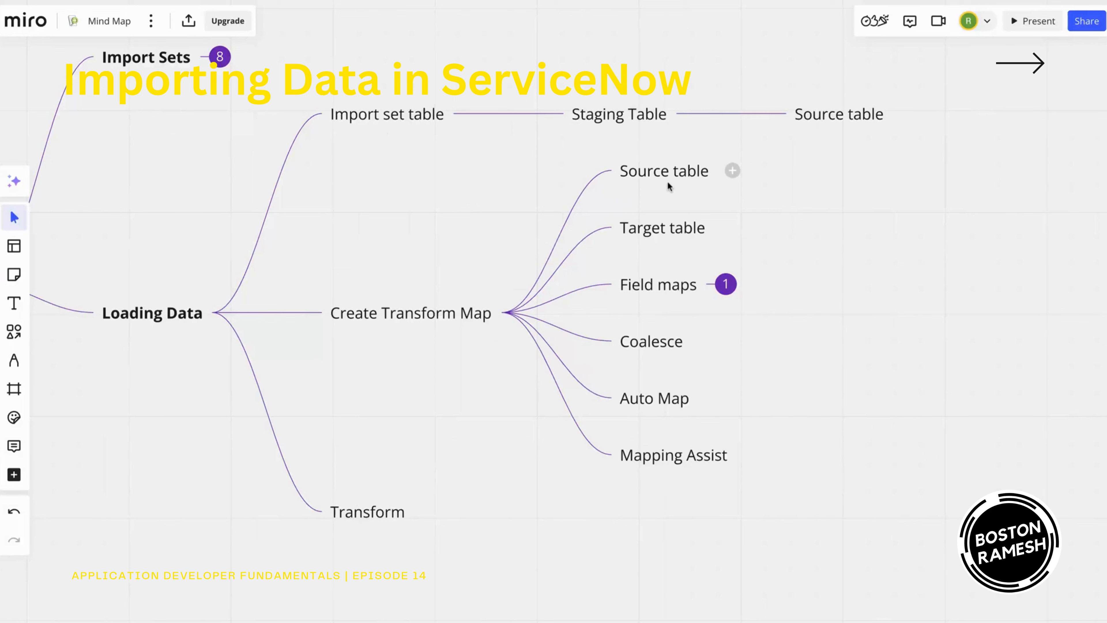
pyautogui.click(726, 284)
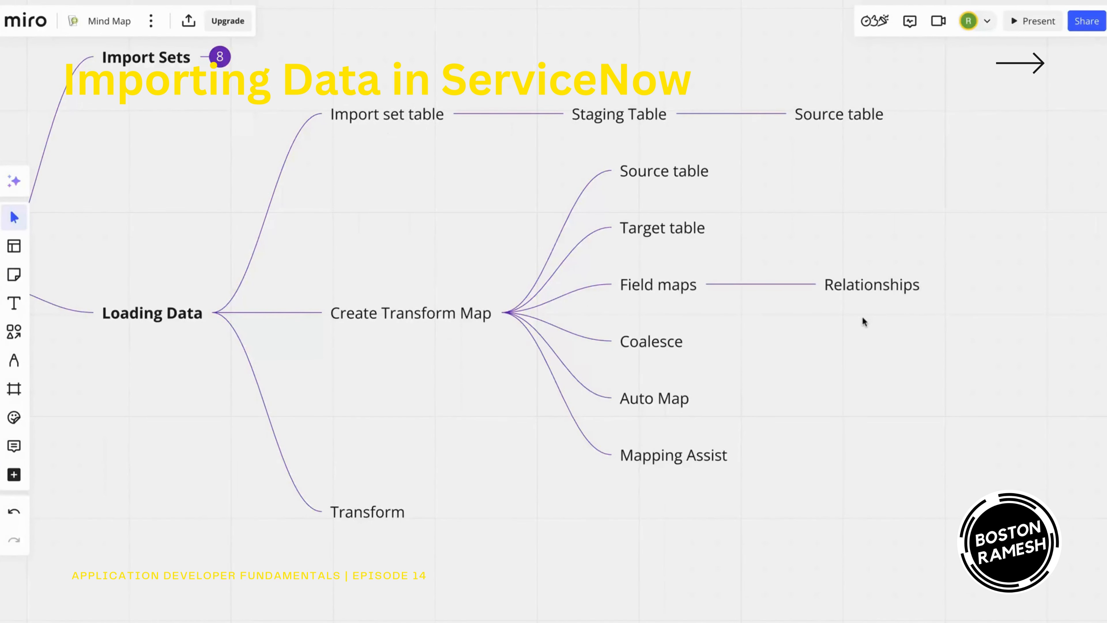
pyautogui.scroll(-3, 862, 316)
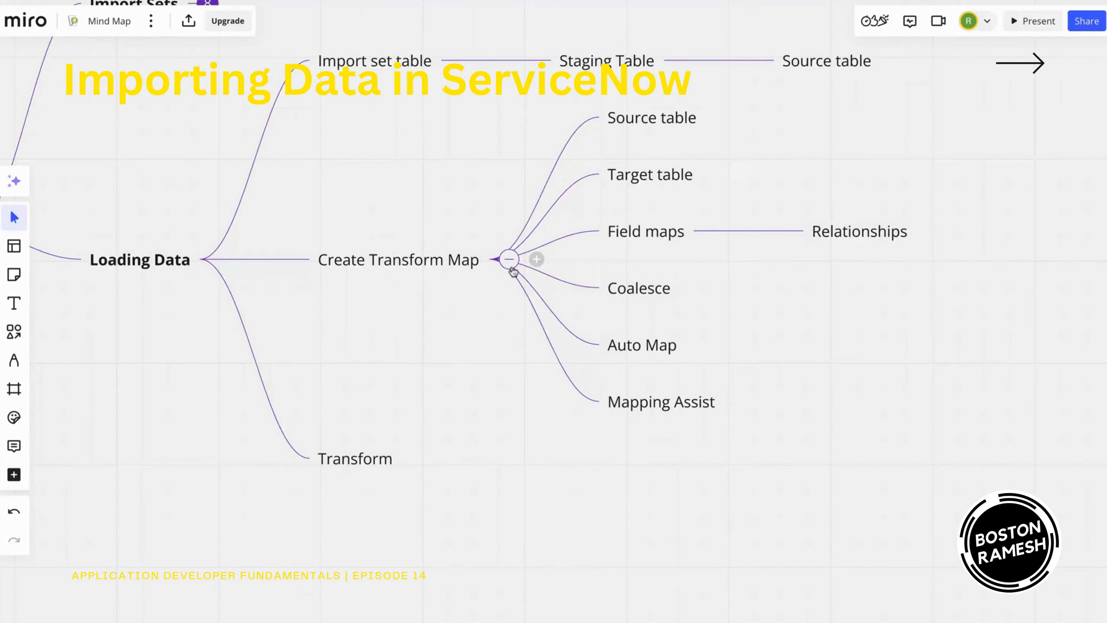
# Collapse the Create Transform Map and Loading Data branches and return to the central Import Data in ServiceNow topic.
pyautogui.click(511, 262)
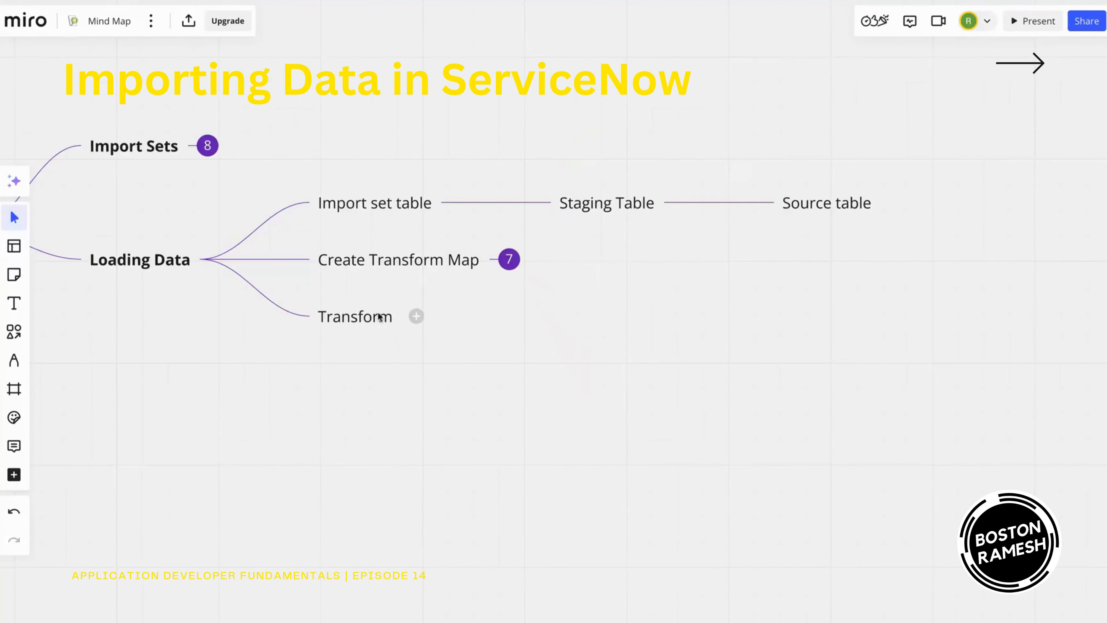
pyautogui.hscroll(-5, 381, 342)
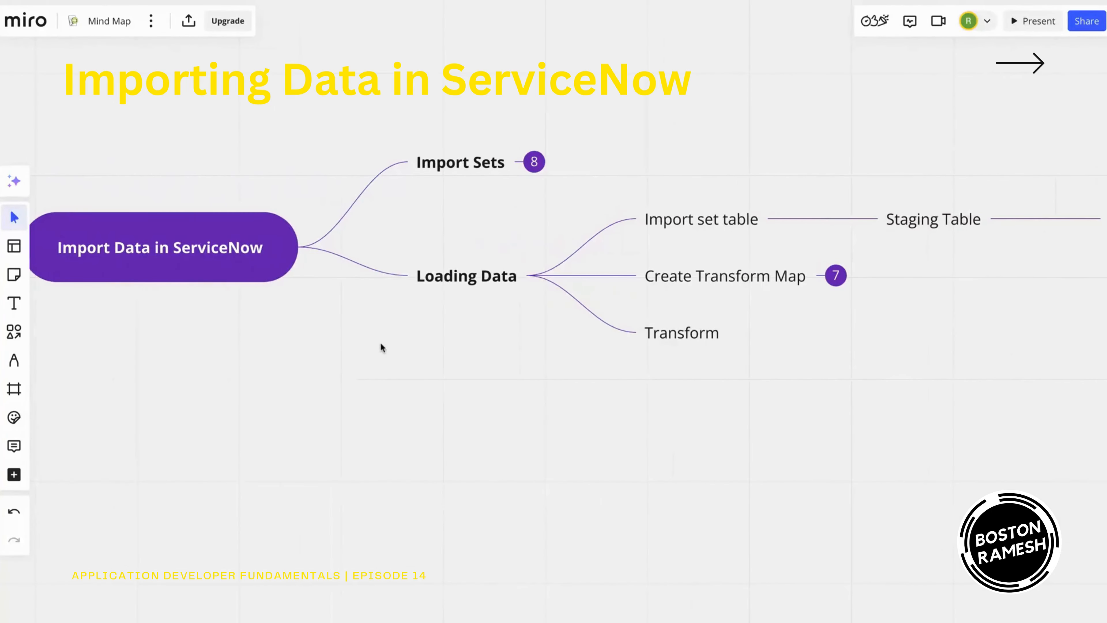
pyautogui.click(546, 283)
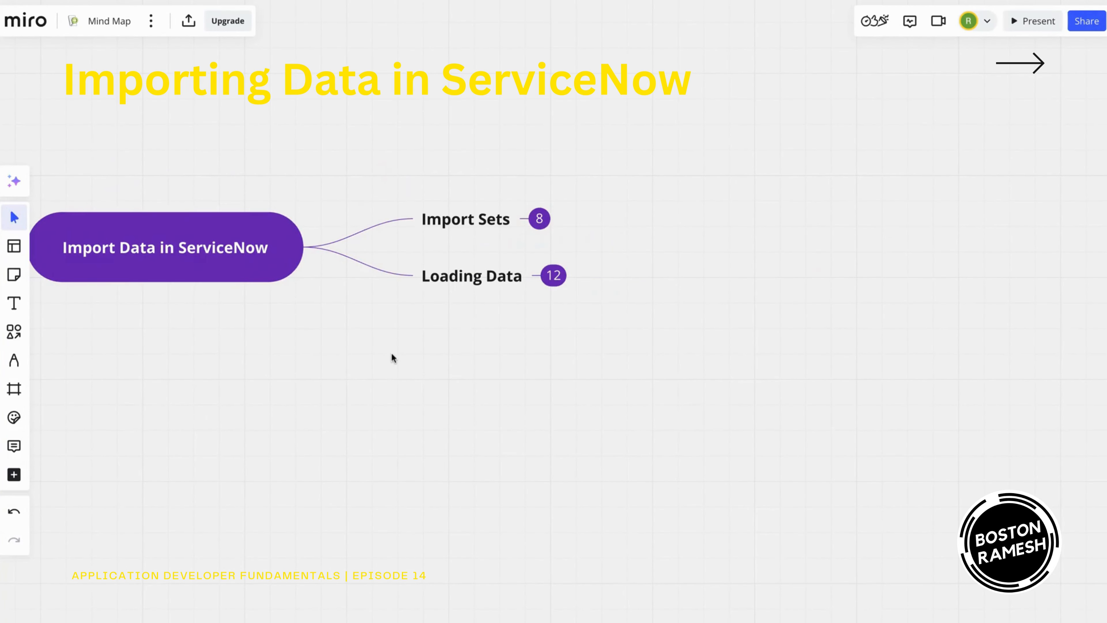
pyautogui.hscroll(-5, 391, 352)
pyautogui.hscroll(-3, 391, 352)
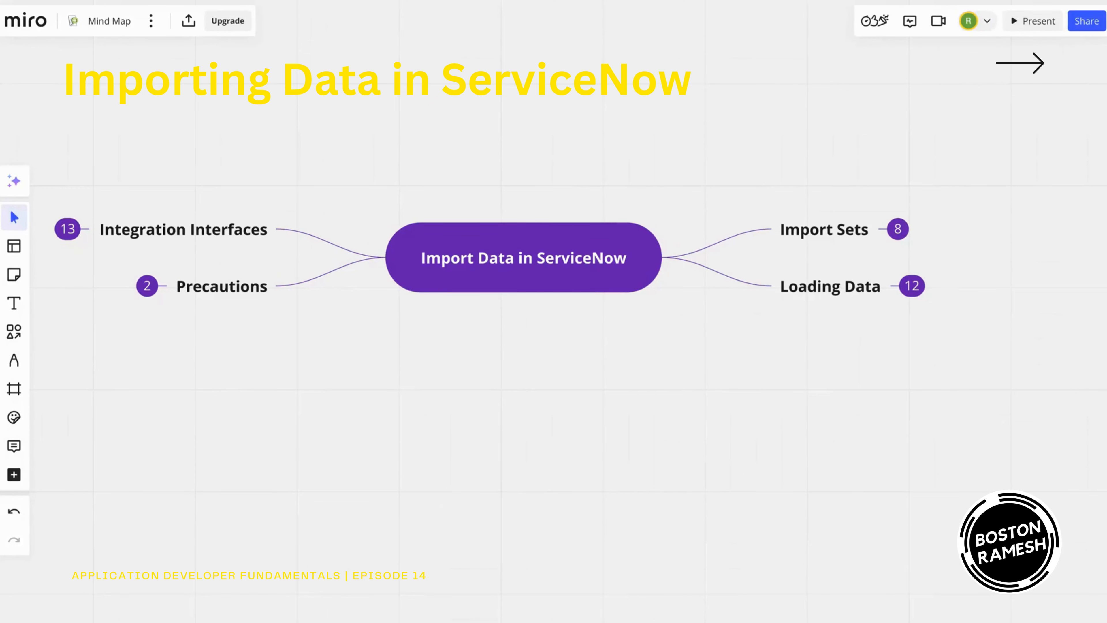
pyautogui.hscroll(-1, 535, 252)
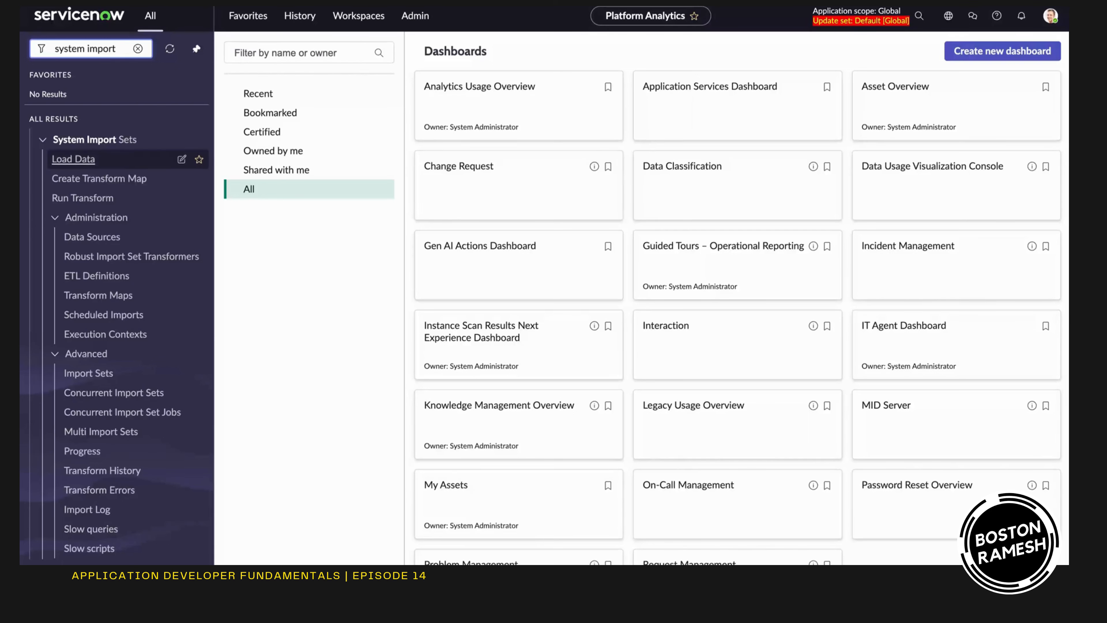
# In ServiceNow, load the ServiceNow_I...rt_Example.xlsx file into a new import set table labelled incident_import.
pyautogui.click(74, 158)
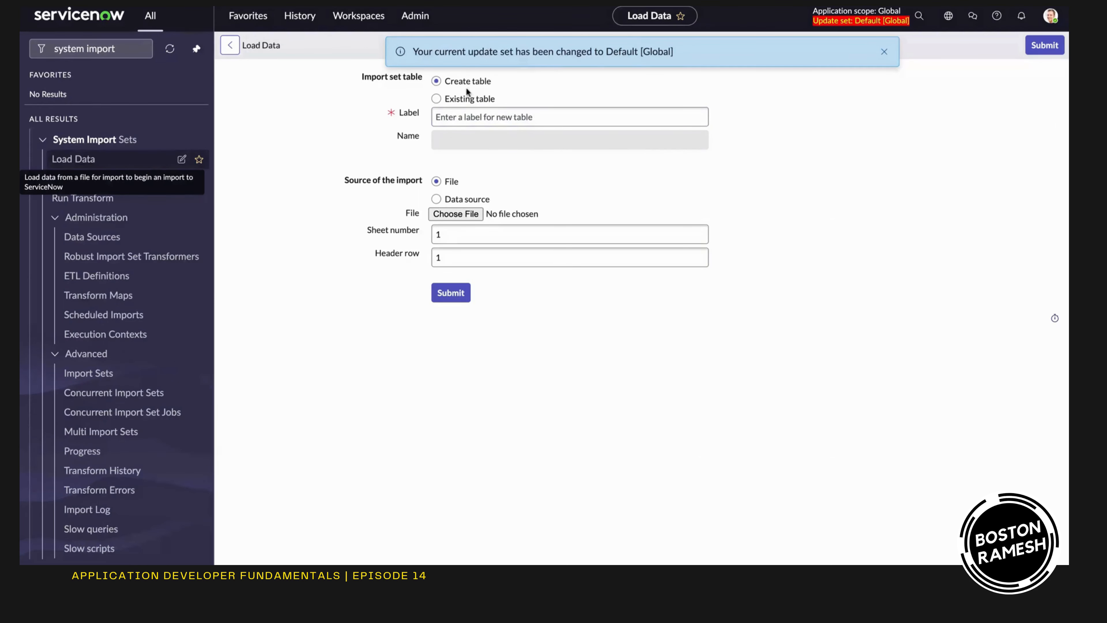
pyautogui.click(474, 118)
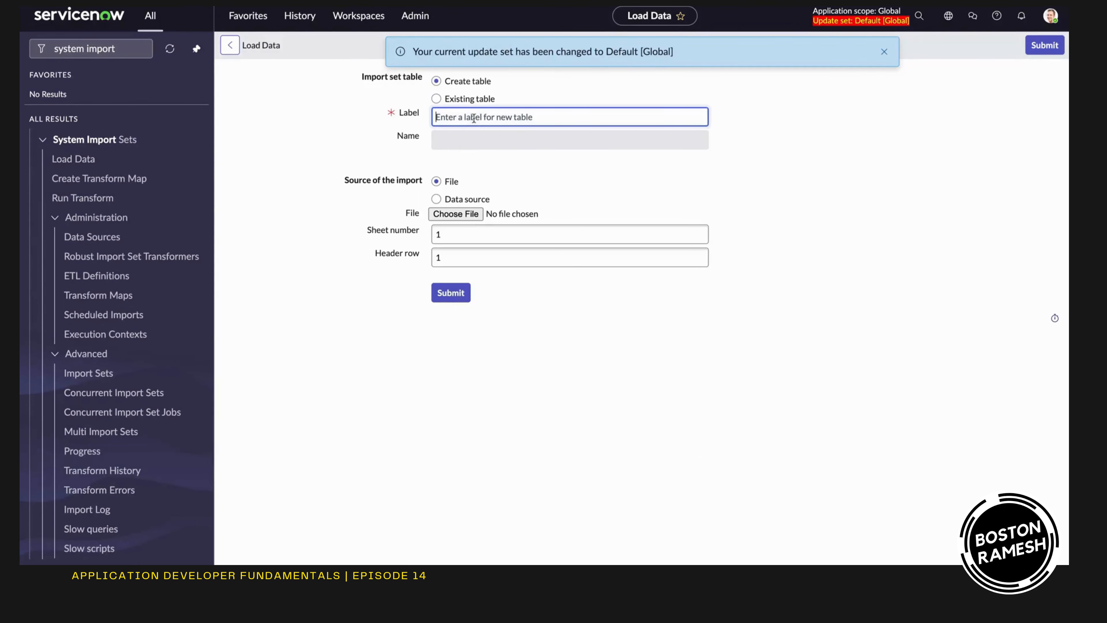
pyautogui.write('inci')
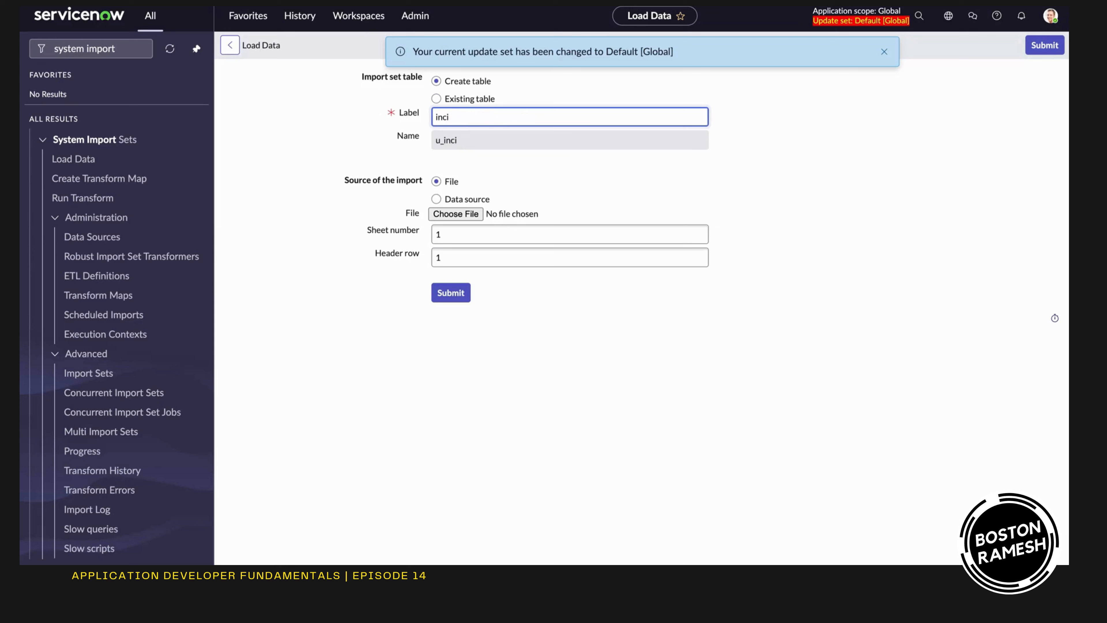
pyautogui.write('dent')
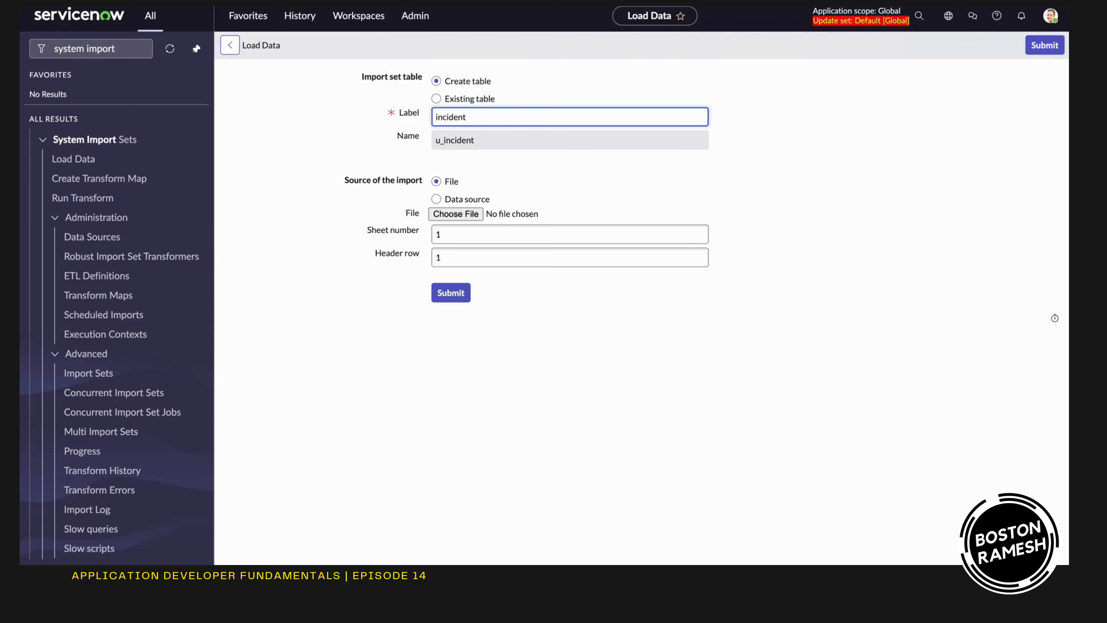
pyautogui.write('_import')
pyautogui.click(456, 215)
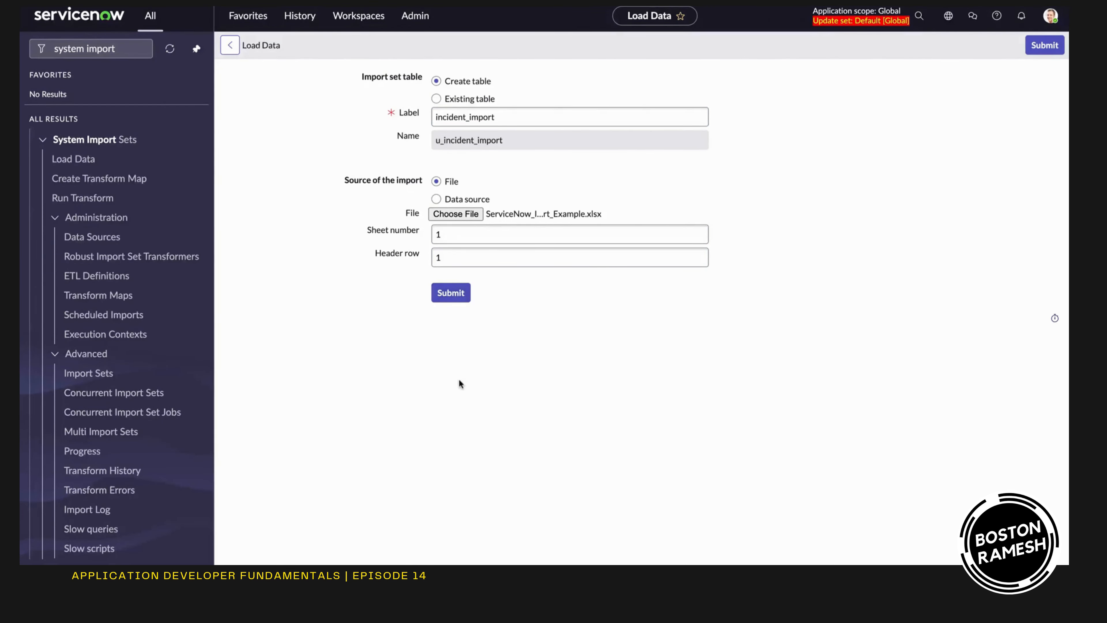
pyautogui.click(452, 298)
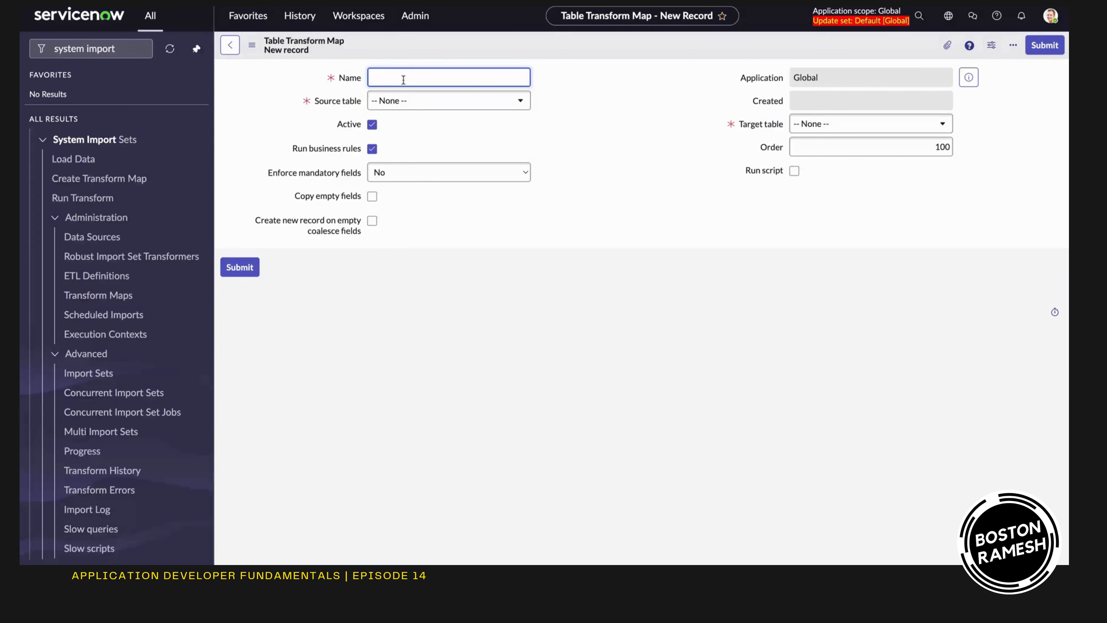
# Name the new transform map Incident Import Map, set incident_import [u_incident_import] as source and Incident [incident] as target table, and save the record.
pyautogui.write('Incident Import Map')
pyautogui.click(444, 104)
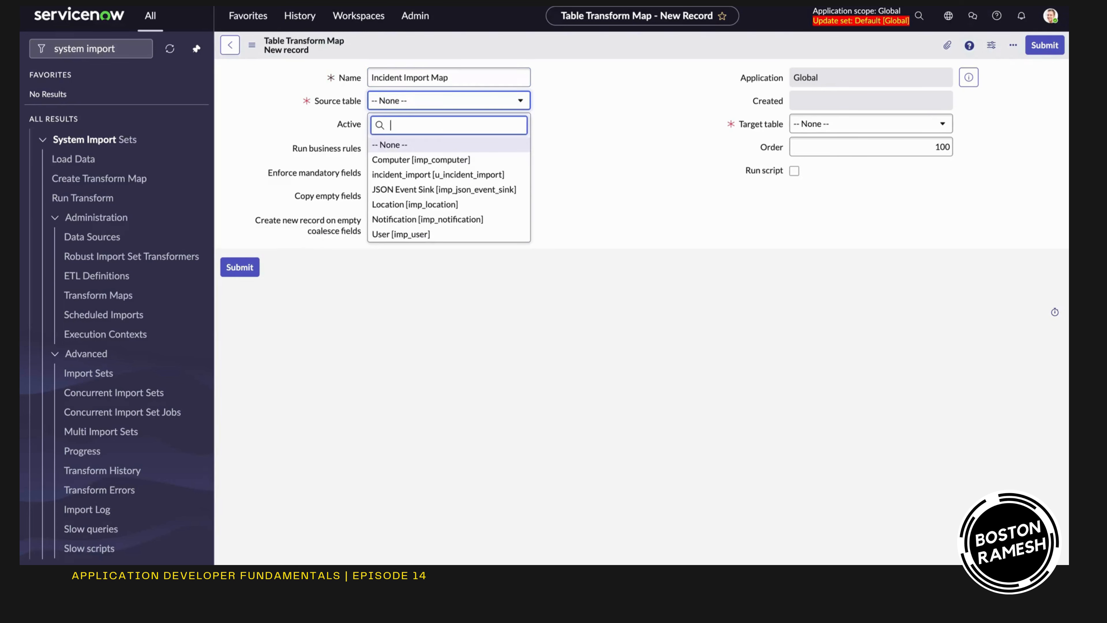
pyautogui.click(439, 175)
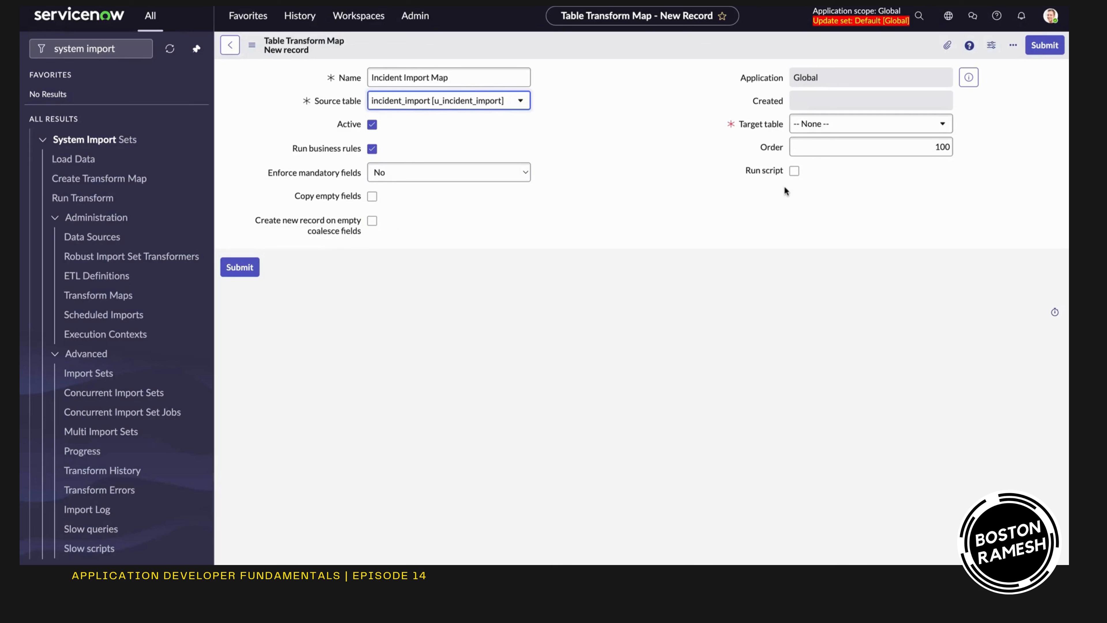
pyautogui.click(870, 126)
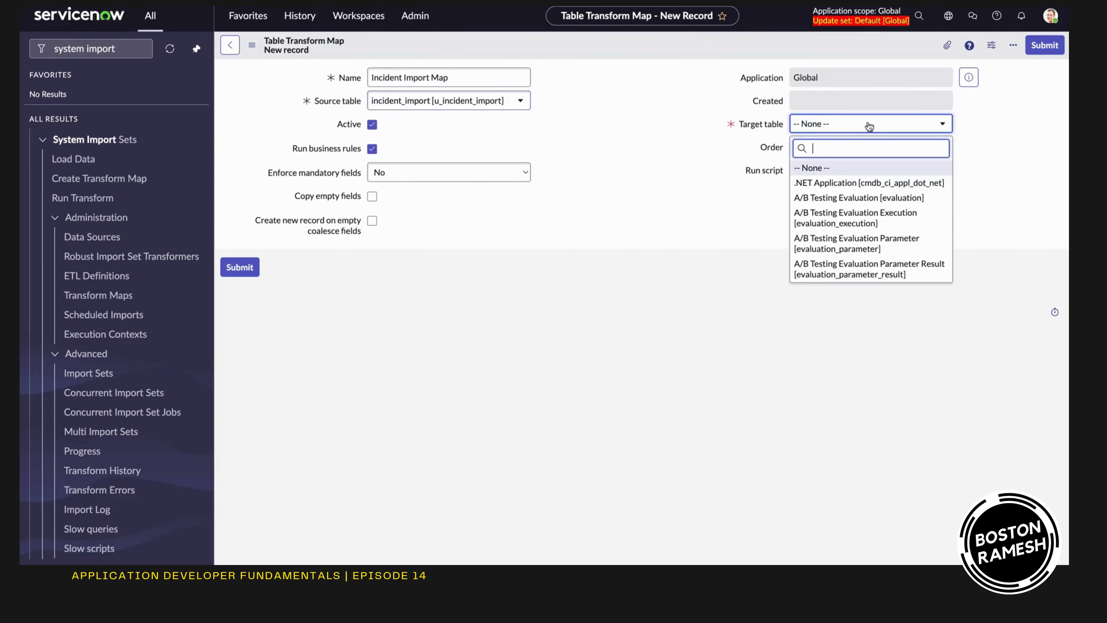
pyautogui.write('incident')
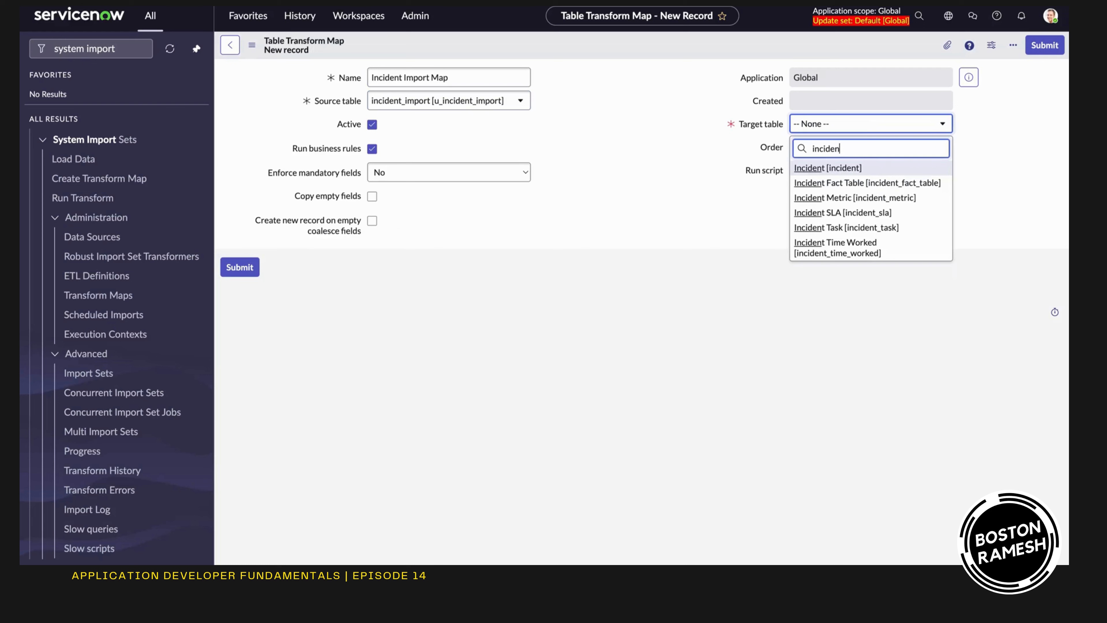
pyautogui.click(826, 170)
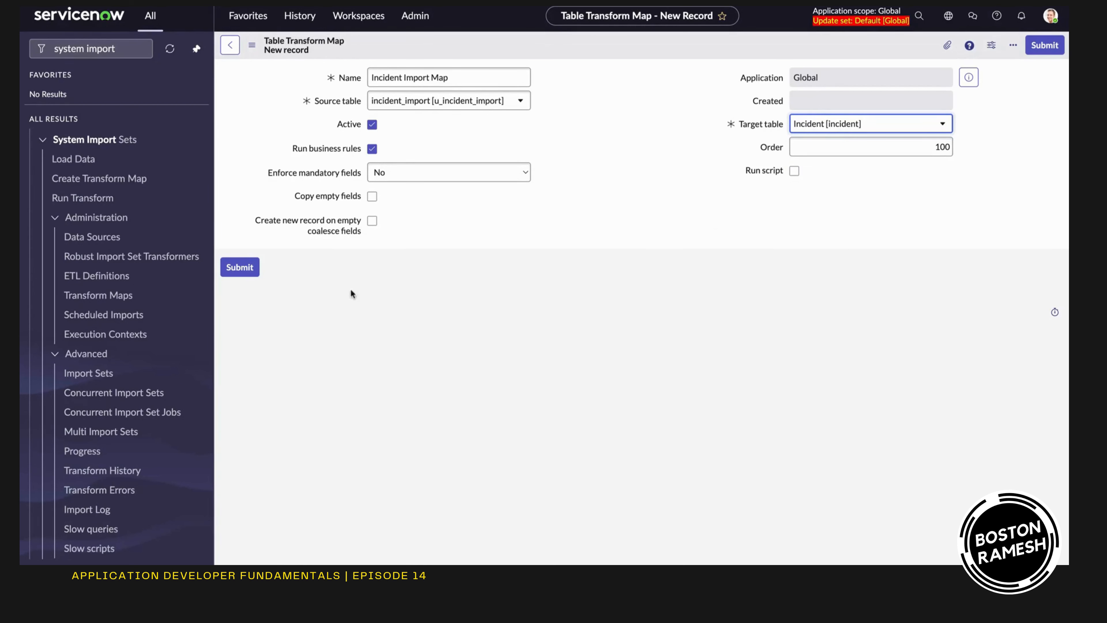
pyautogui.rightClick(503, 45)
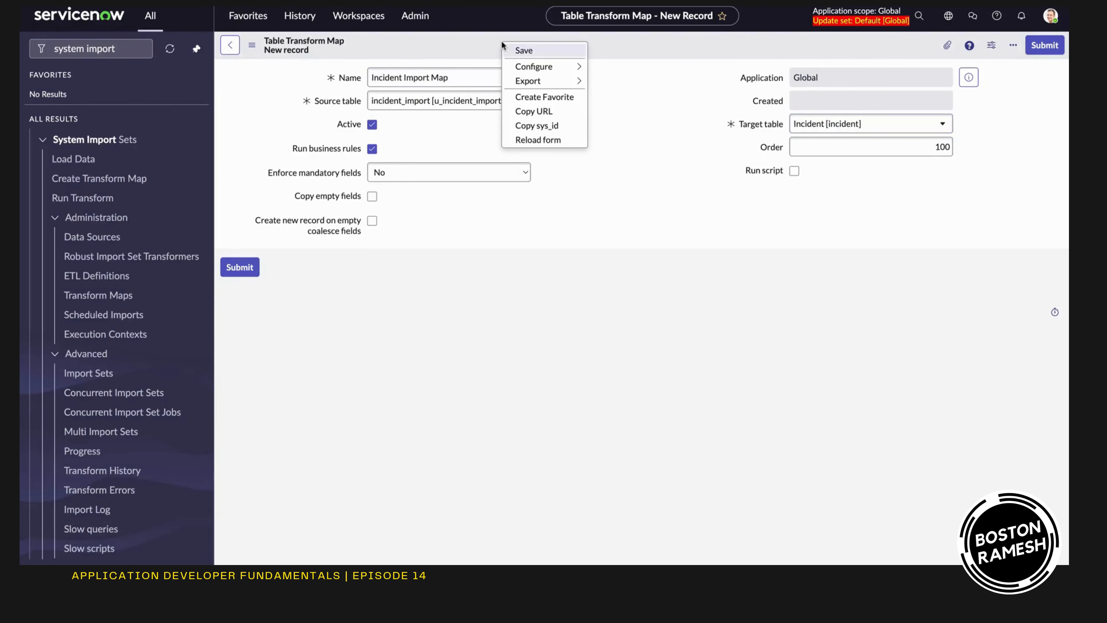
pyautogui.click(519, 47)
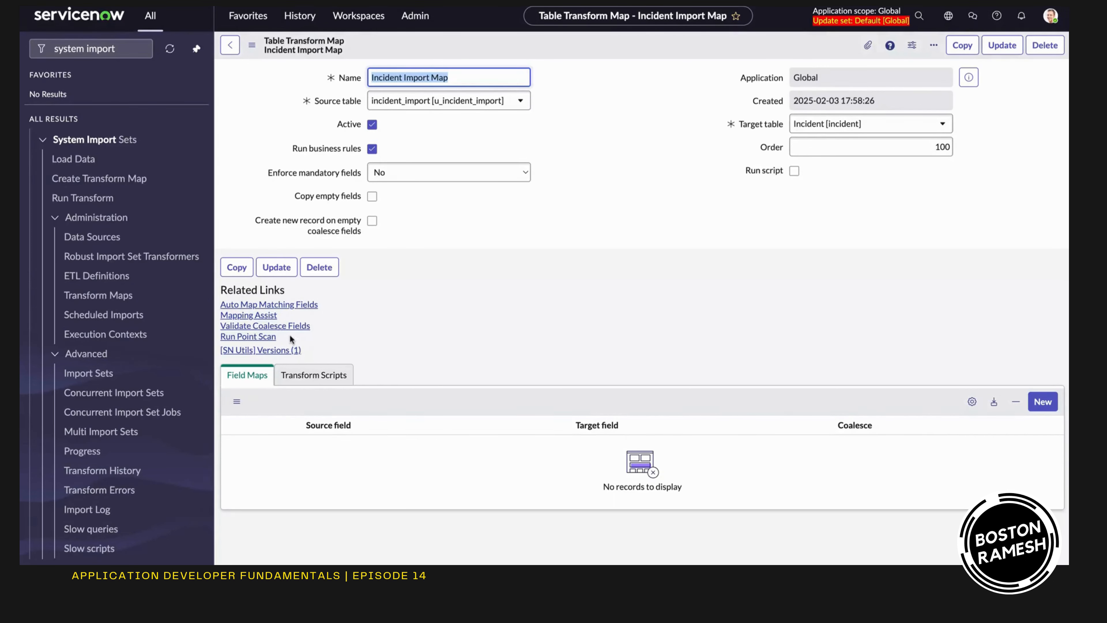
# Open Mapping Assist for the Incident Import Map and look through the available incident_import source fields.
pyautogui.click(264, 318)
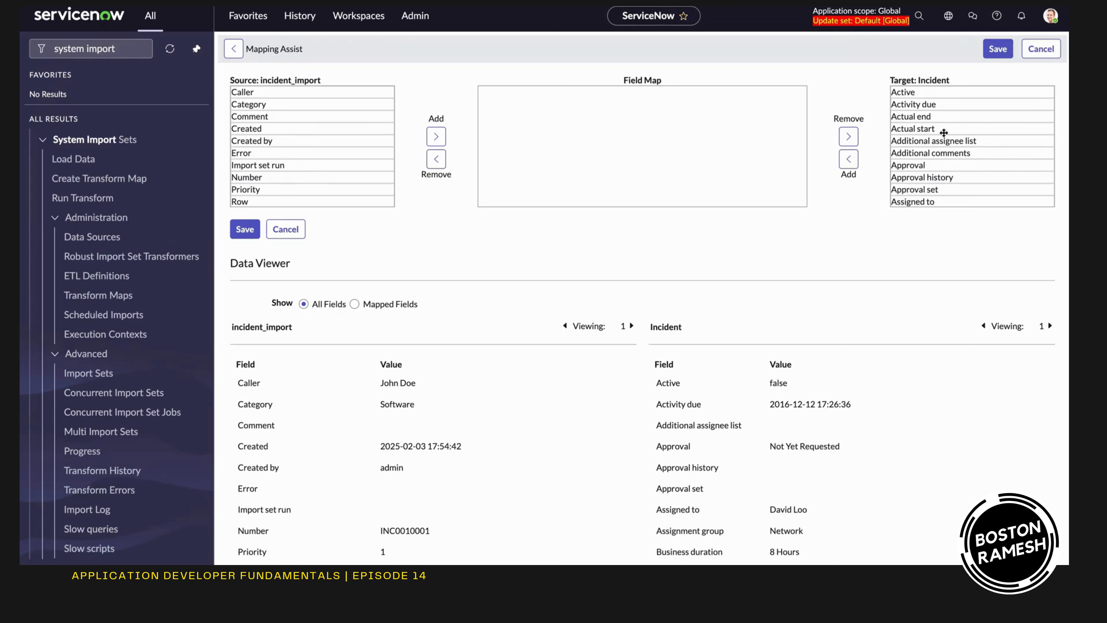
pyautogui.scroll(-3, 956, 190)
pyautogui.scroll(3, 957, 190)
pyautogui.scroll(-10, 293, 153)
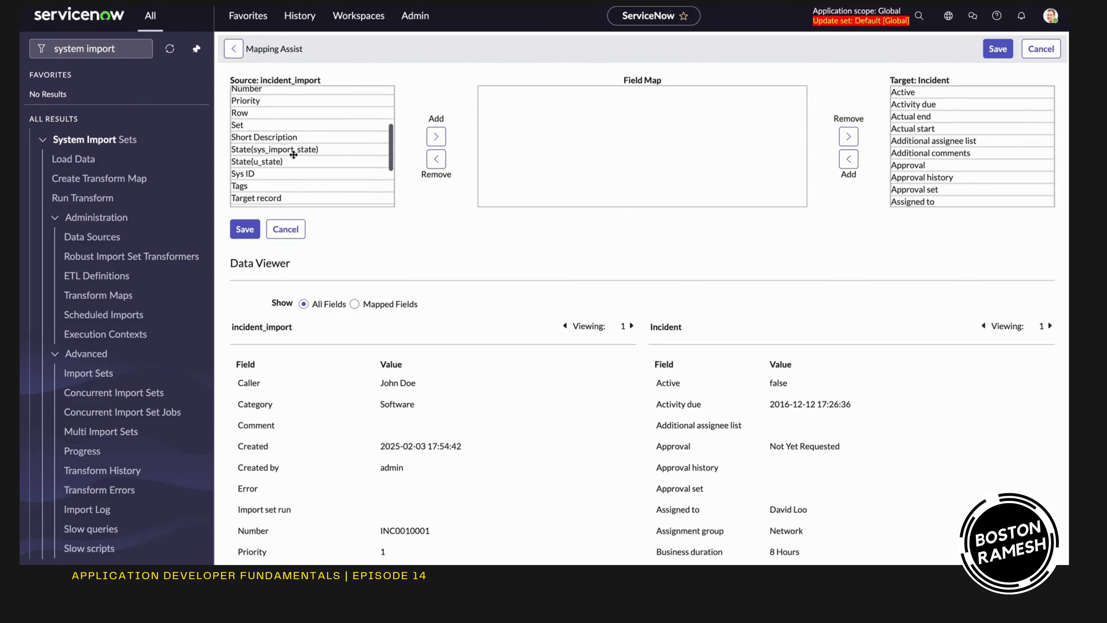
pyautogui.scroll(6, 315, 122)
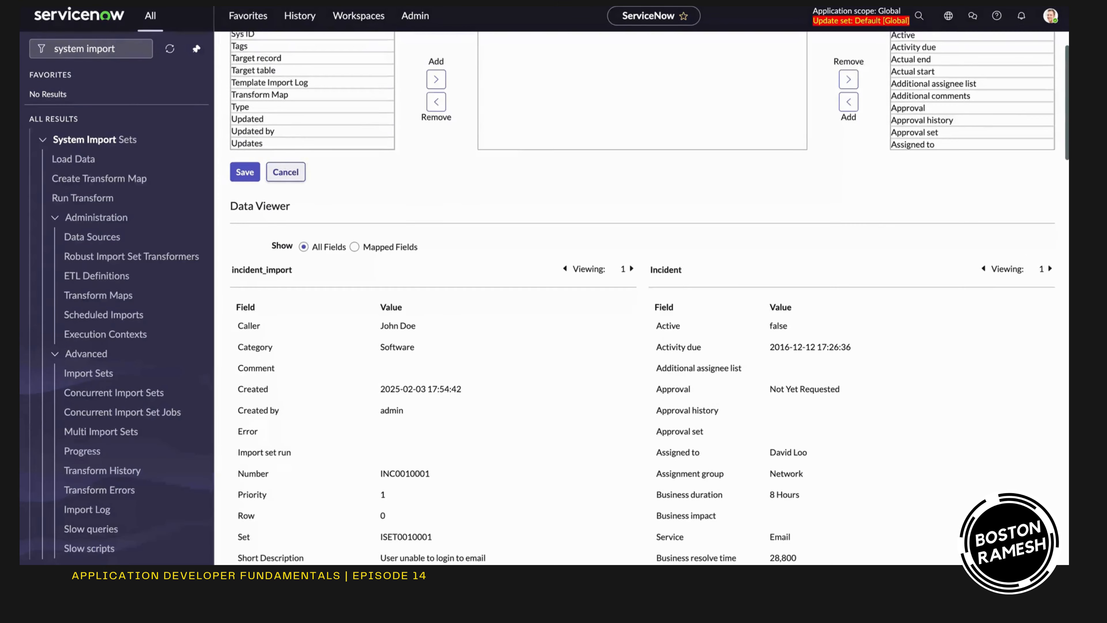
pyautogui.scroll(4, 315, 121)
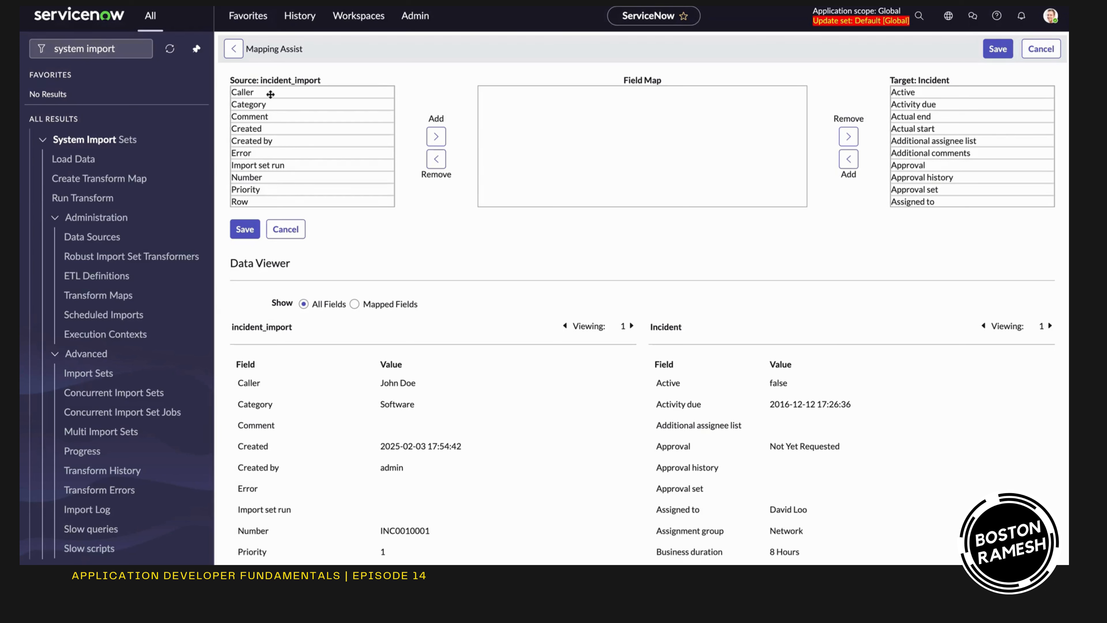
pyautogui.scroll(-4, 277, 150)
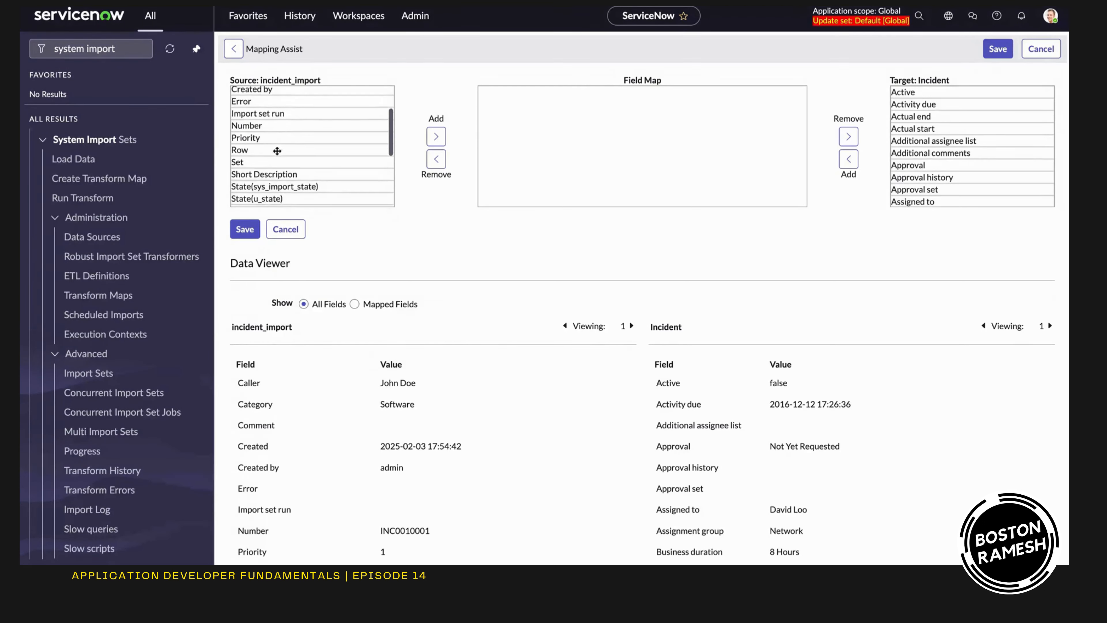
pyautogui.scroll(-3, 277, 150)
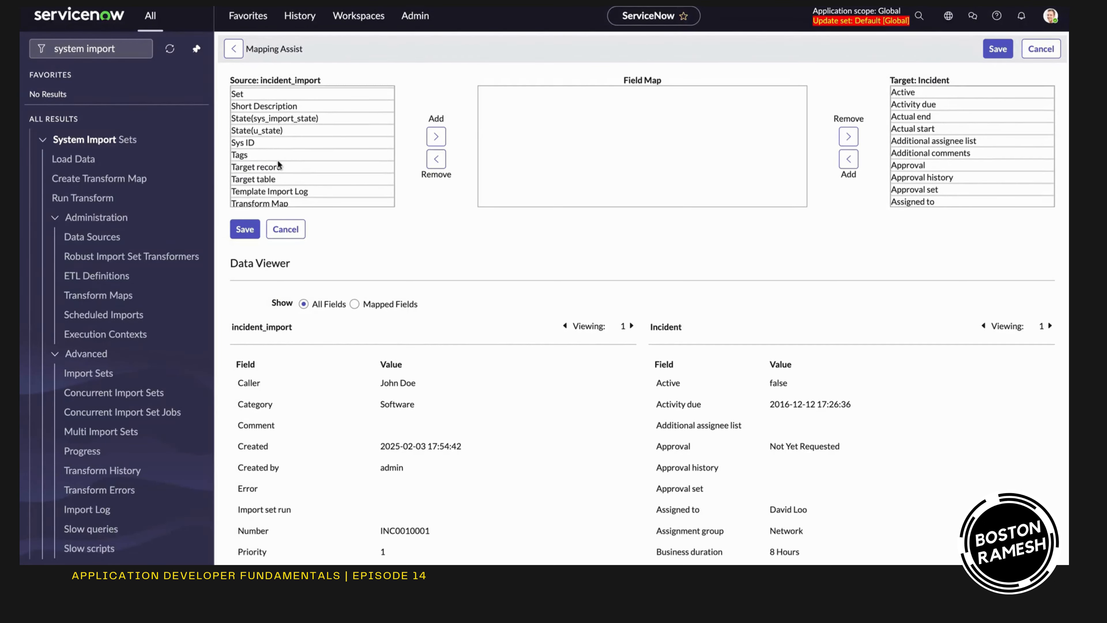
pyautogui.scroll(-3, 279, 163)
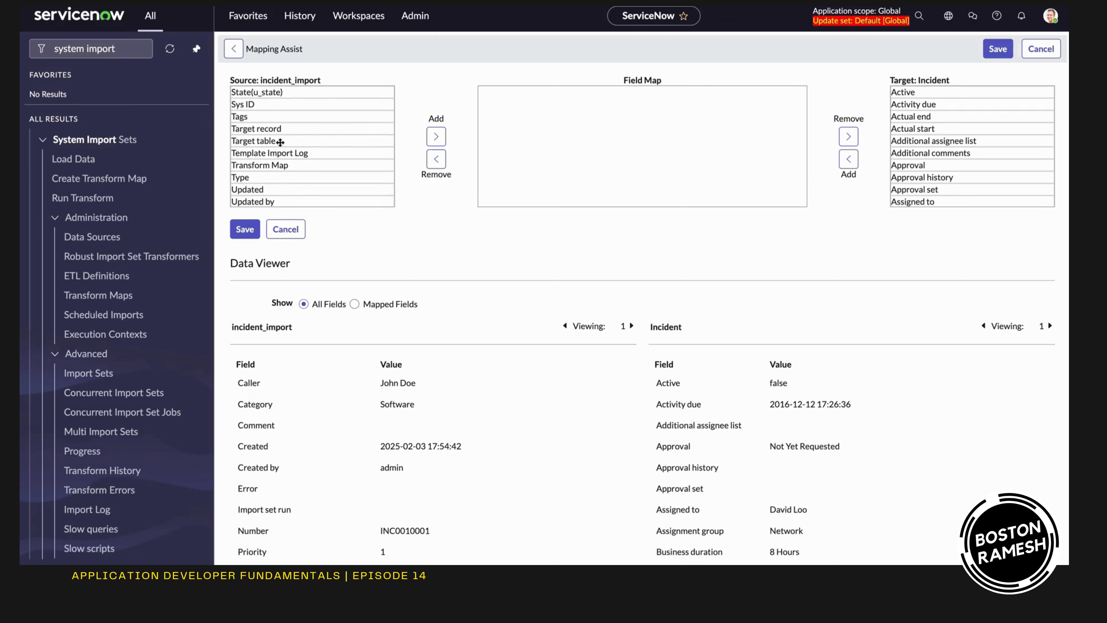
# Map the Short Description, Priority and Caller source fields to Incident's Short description, Priority and Caller, and save the mapping.
pyautogui.scroll(3, 281, 143)
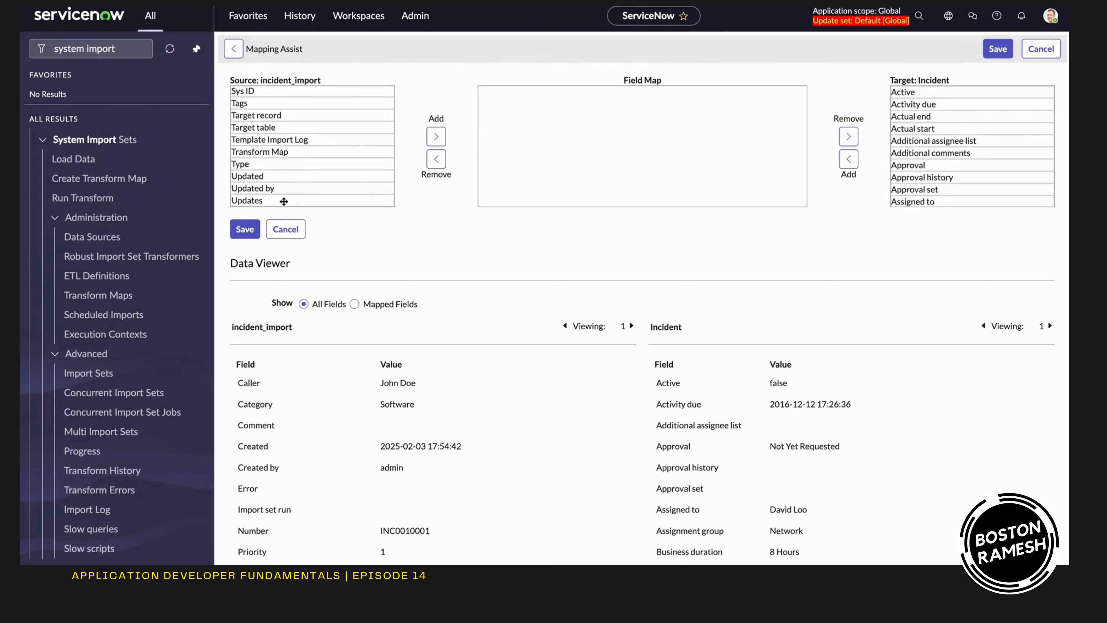
pyautogui.scroll(5, 284, 202)
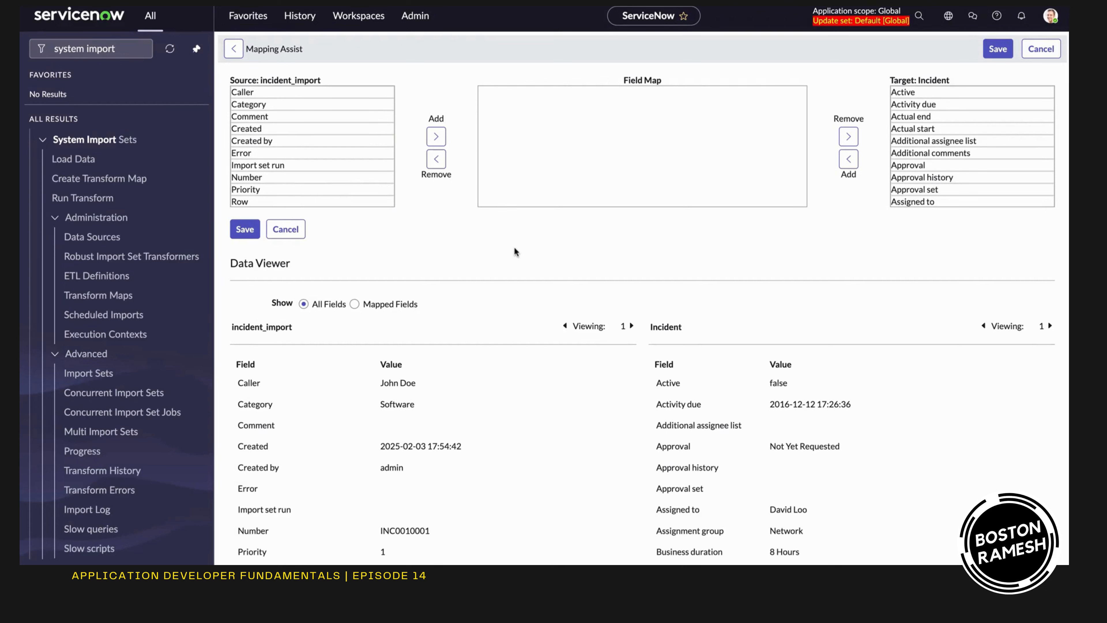
pyautogui.scroll(-3, 336, 170)
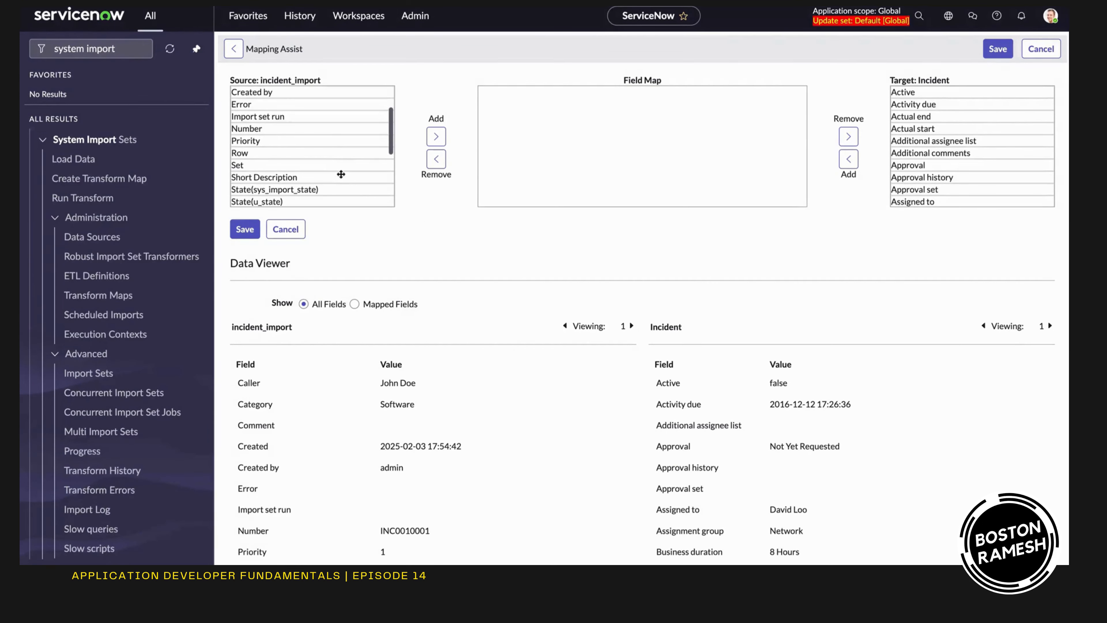
pyautogui.click(312, 173)
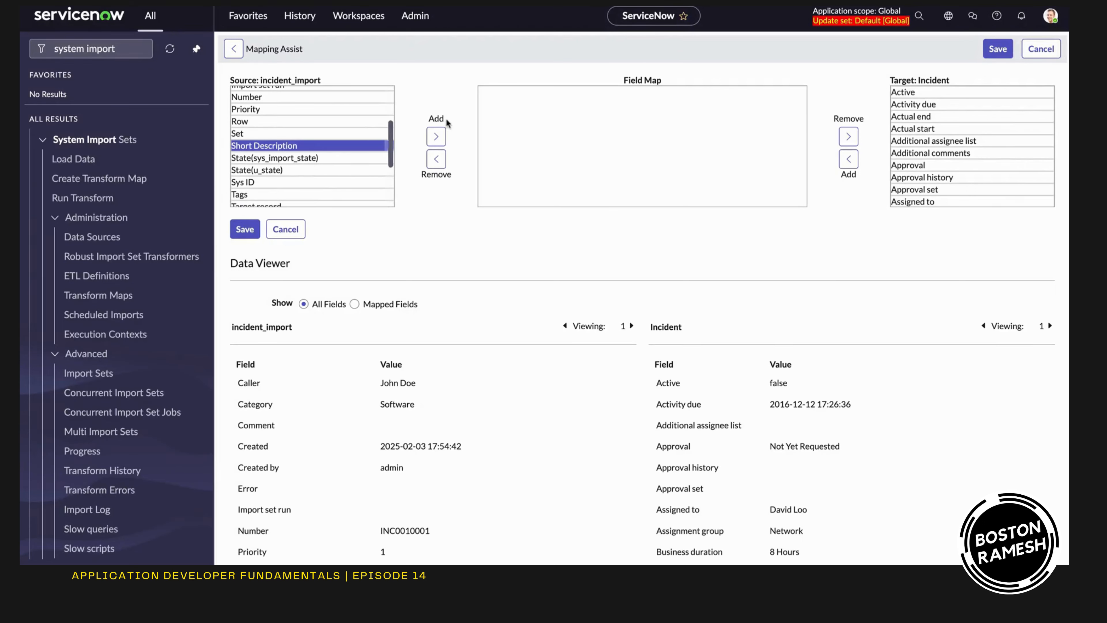
pyautogui.click(437, 137)
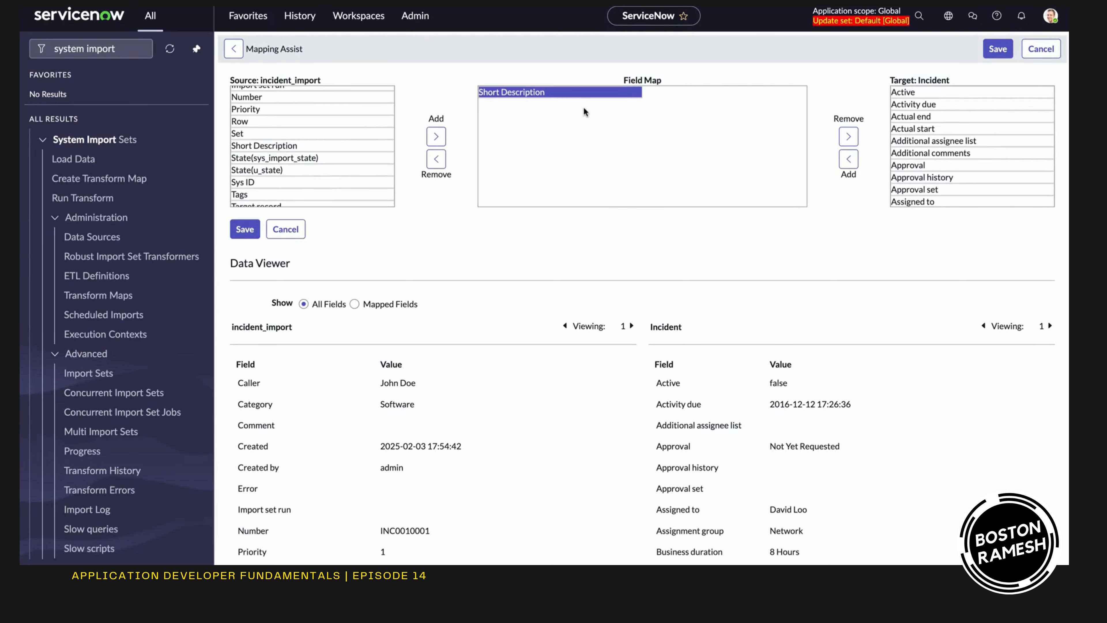
pyautogui.click(934, 142)
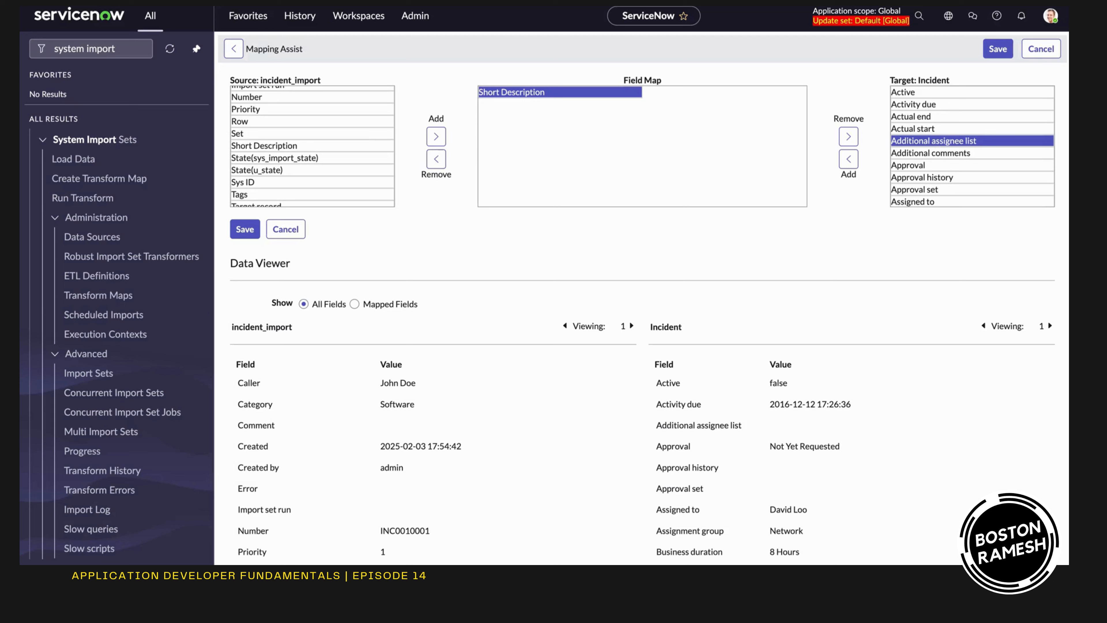
pyautogui.click(931, 128)
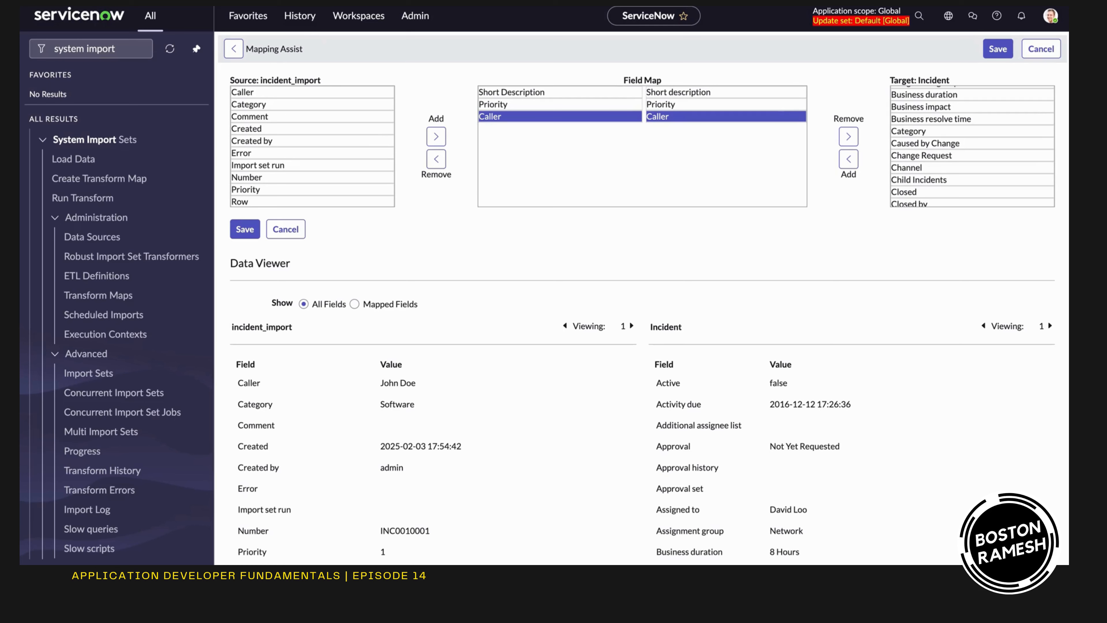
pyautogui.scroll(-3, 312, 146)
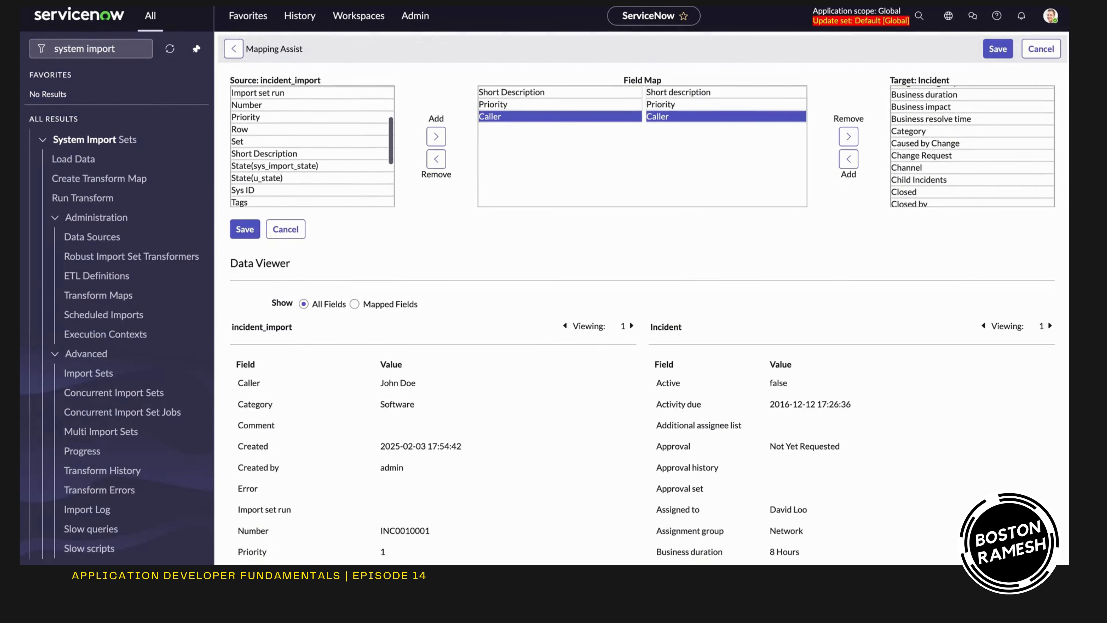
pyautogui.scroll(1, 312, 147)
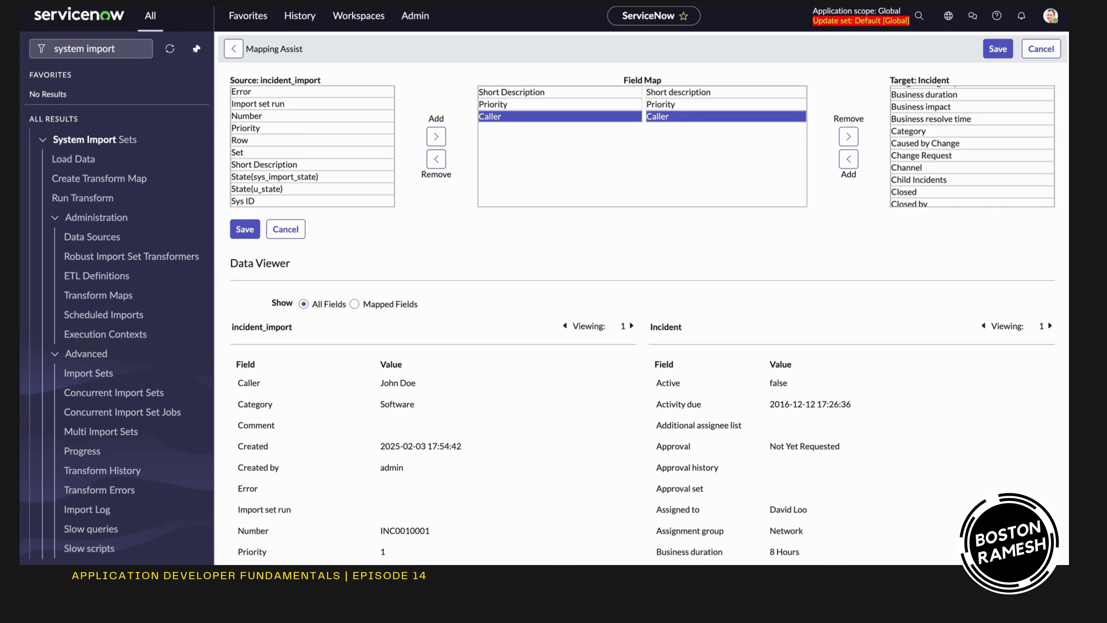
pyautogui.scroll(-3, 272, 152)
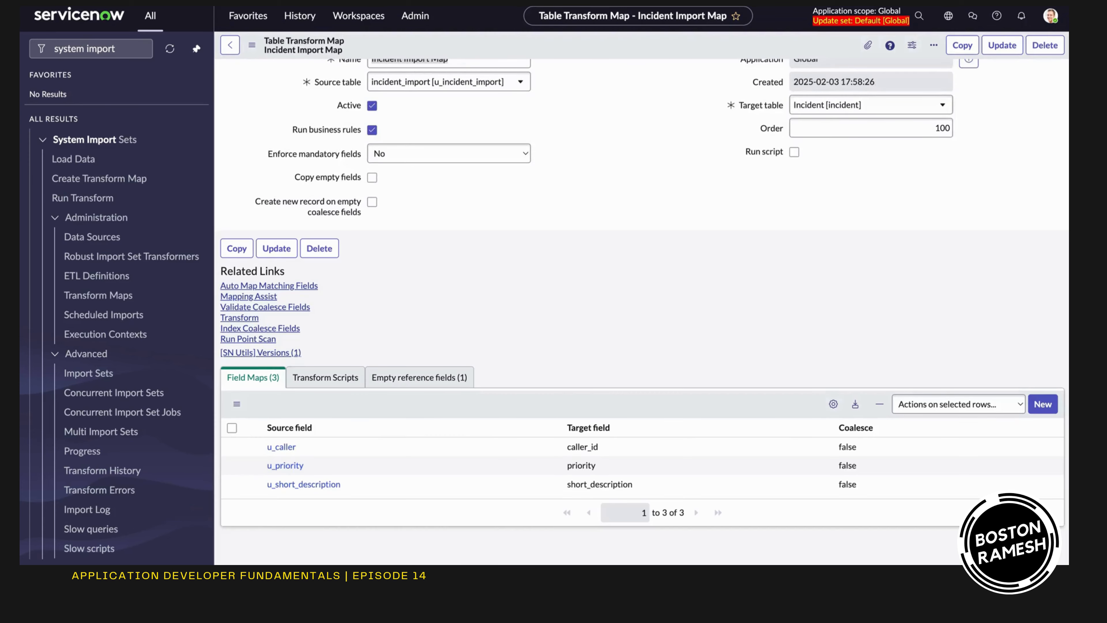
# Review the source fields, target fields and coalesce settings in the Incident Import Map's field maps.
pyautogui.scroll(1, 643, 304)
pyautogui.scroll(-1, 643, 304)
pyautogui.scroll(1, 642, 304)
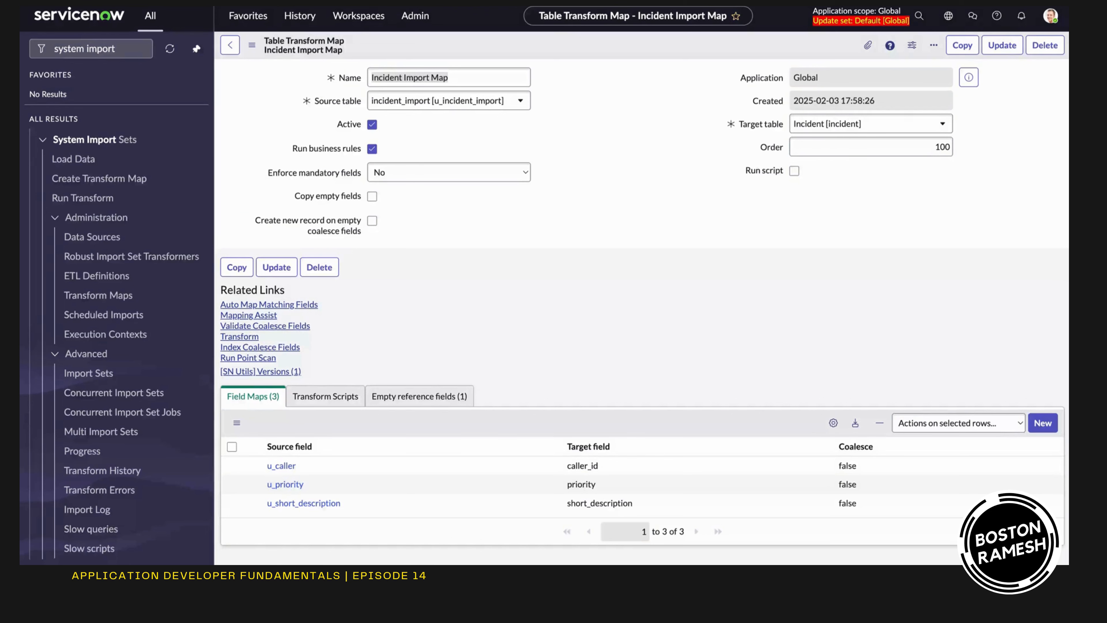
pyautogui.scroll(-1, 642, 304)
pyautogui.scroll(-1, 643, 304)
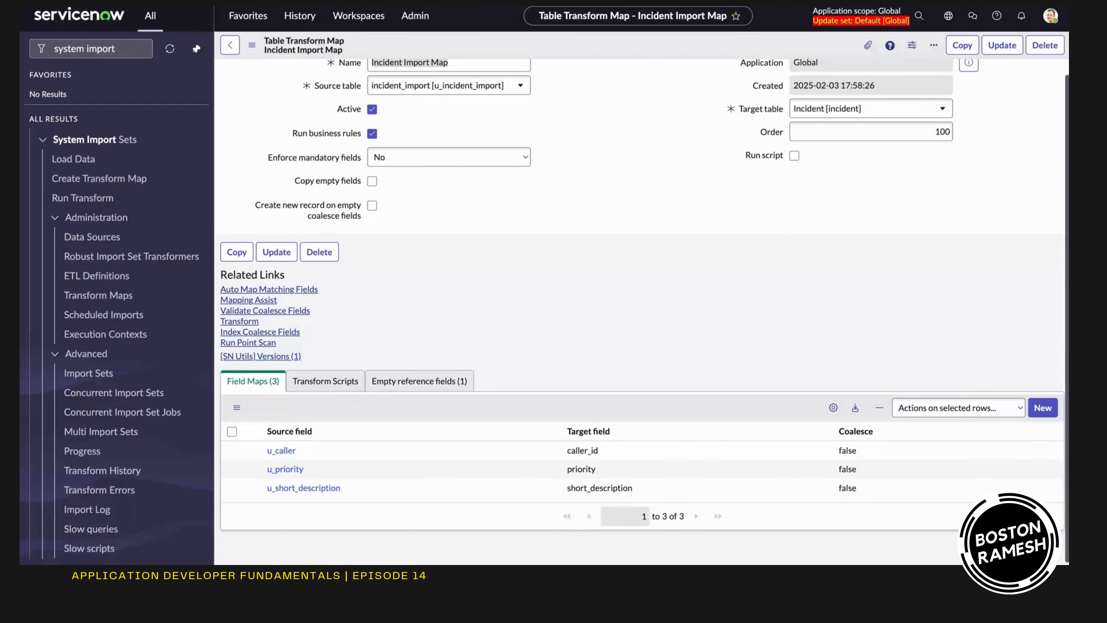
pyautogui.scroll(-1, 643, 304)
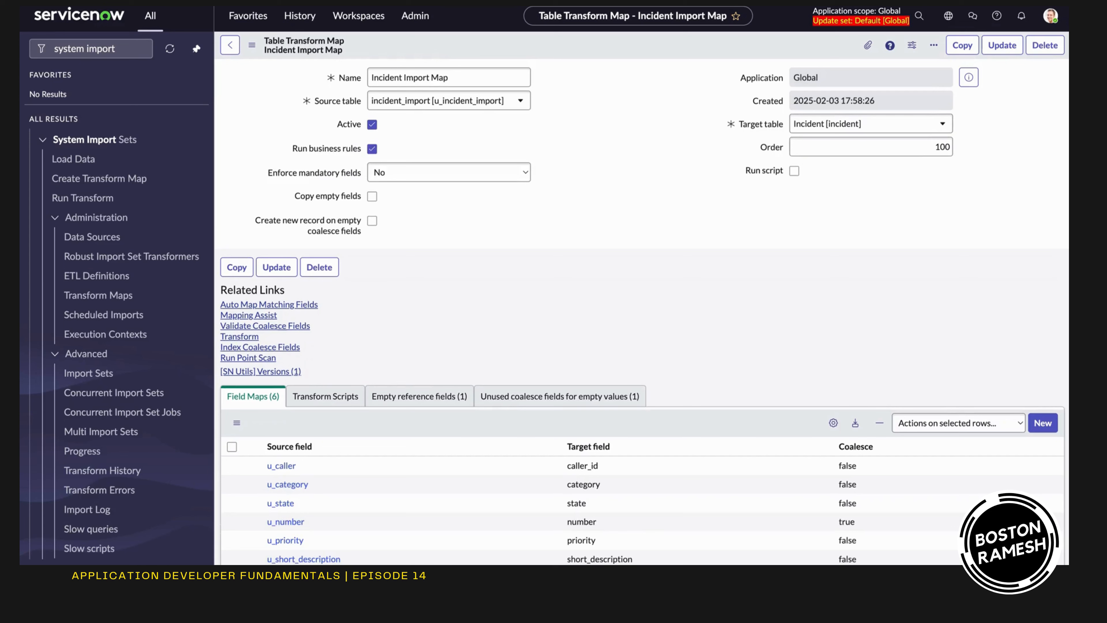
pyautogui.scroll(-2, 642, 313)
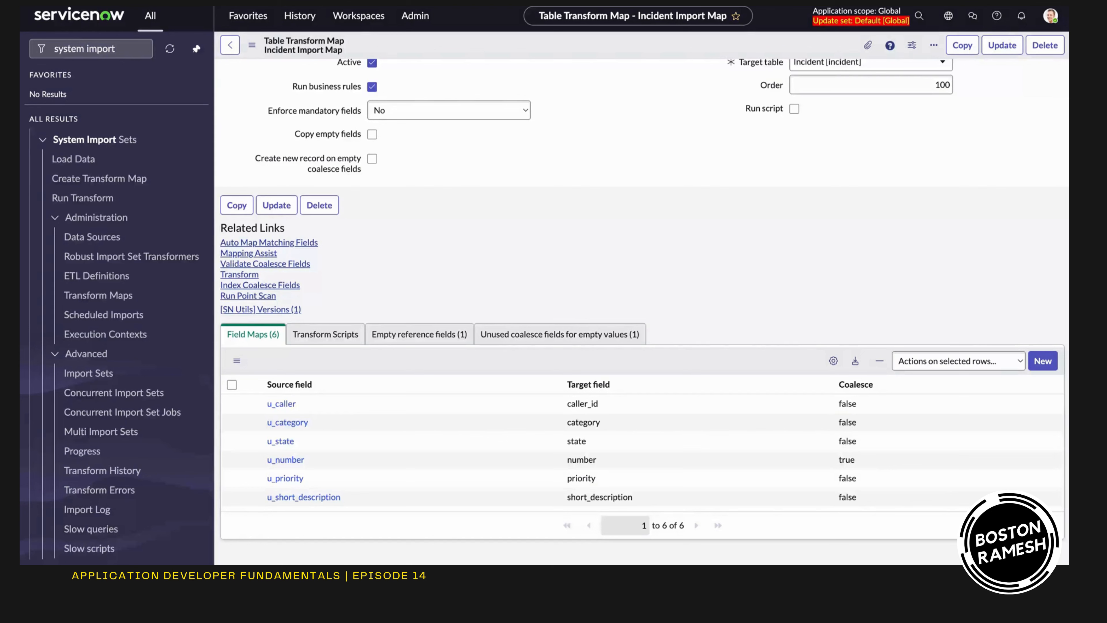
# Open a blank field map form for the Incident Import Map and return to the map's field list without submitting.
pyautogui.click(1043, 361)
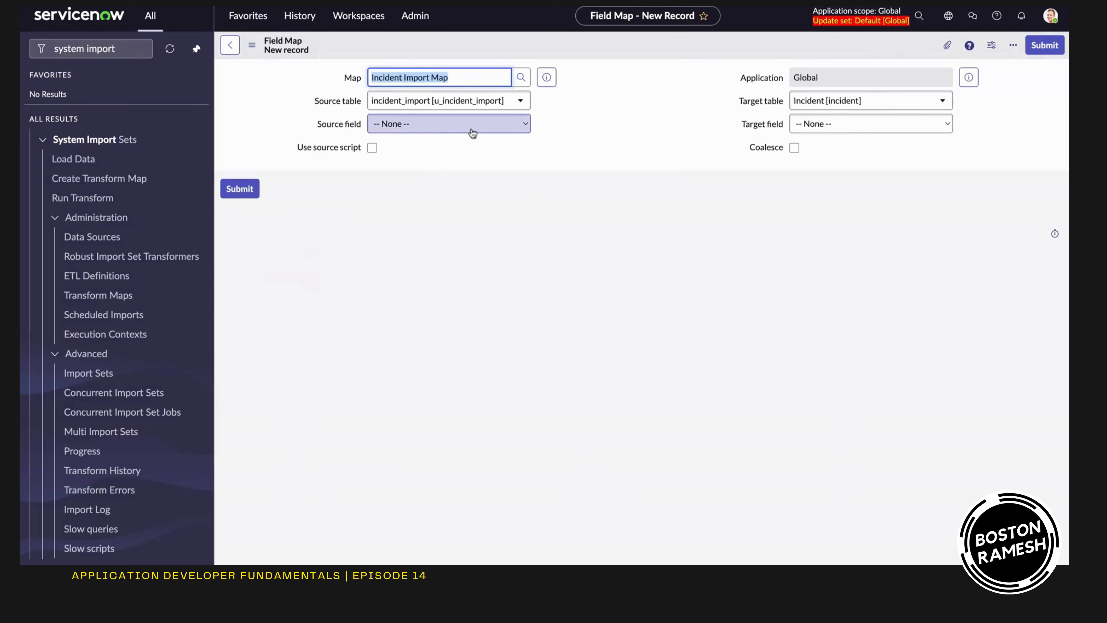
pyautogui.click(230, 45)
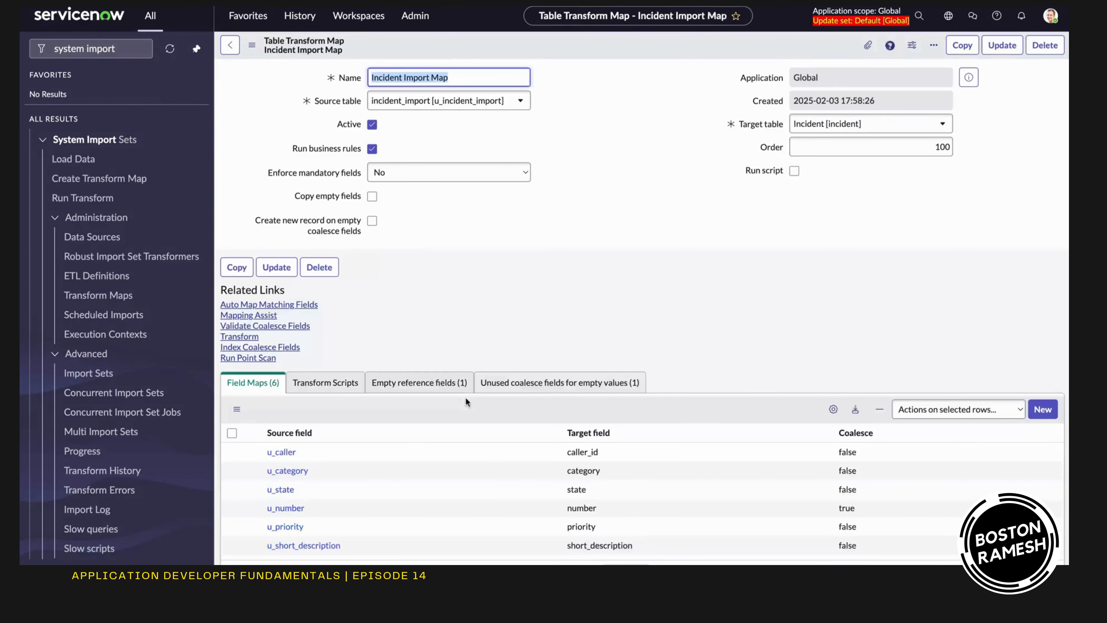
pyautogui.scroll(-3, 466, 490)
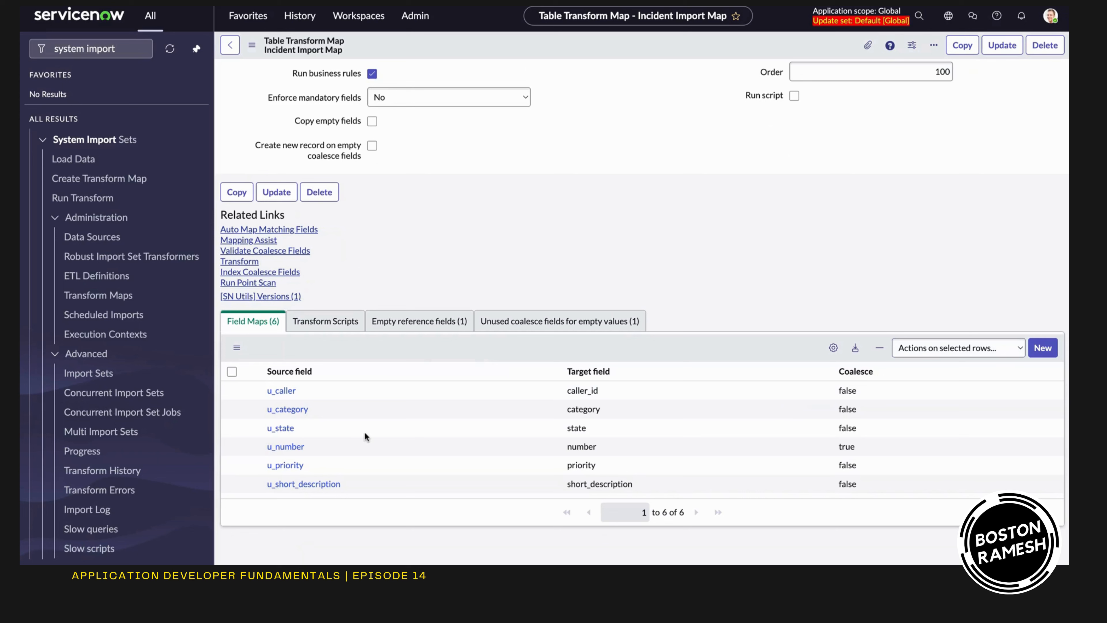
# Save the Incident Import Map and run its transform on import set ISET0010001.
pyautogui.rightClick(488, 45)
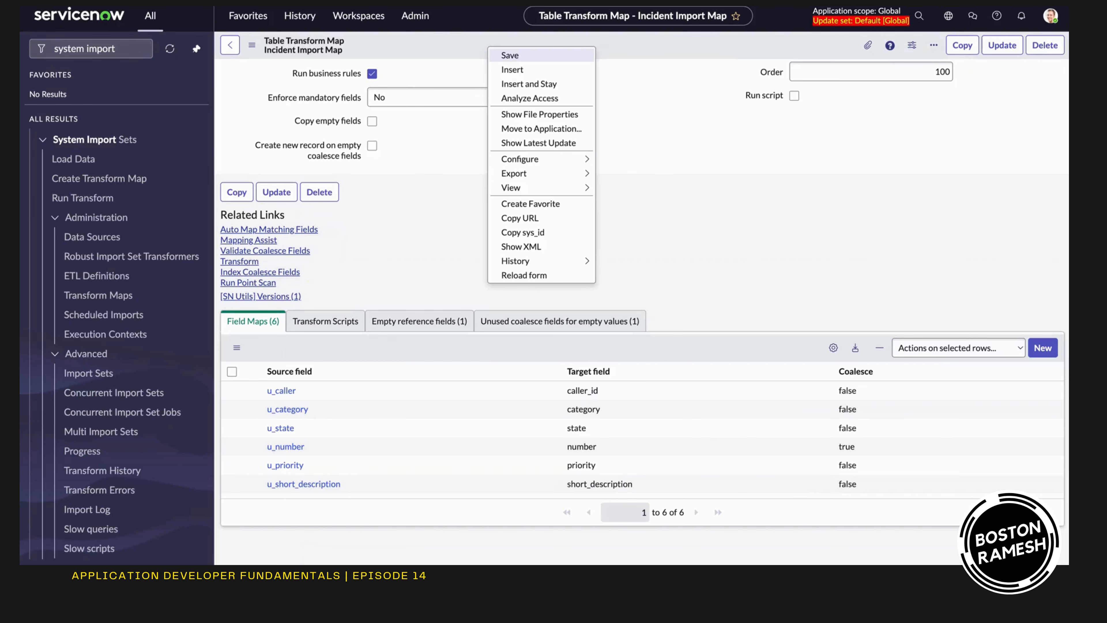
pyautogui.click(514, 55)
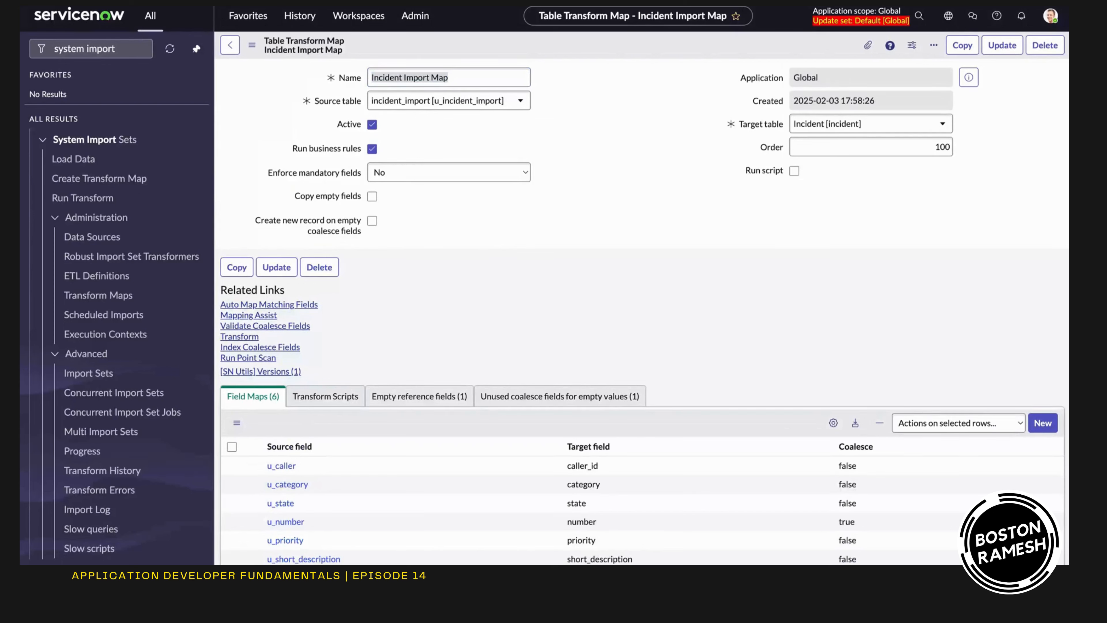
pyautogui.scroll(-2, 644, 311)
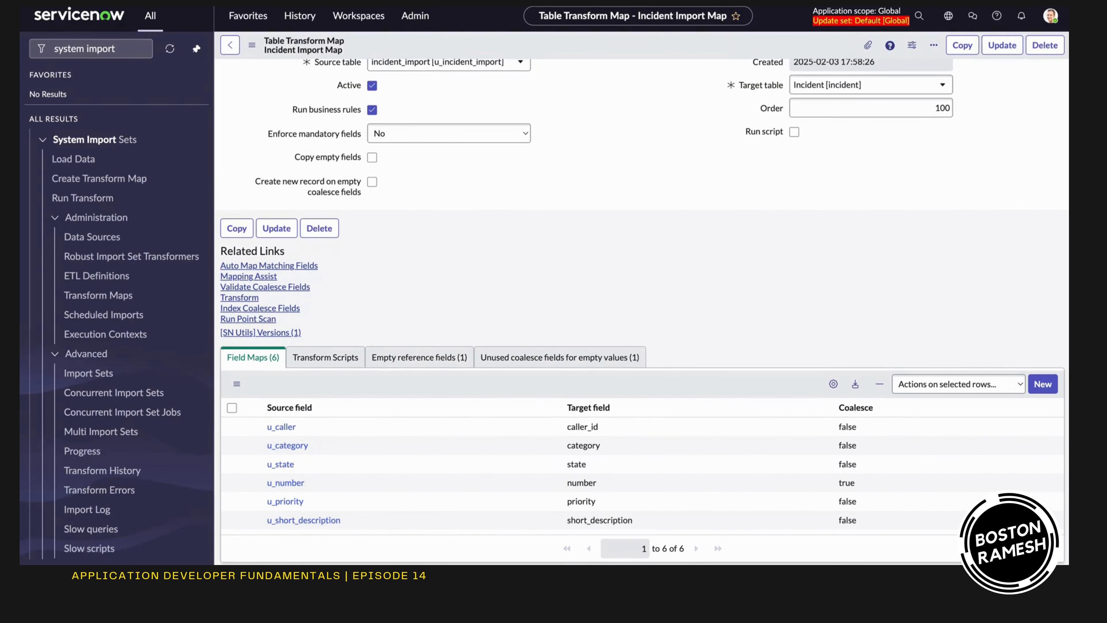
pyautogui.click(239, 297)
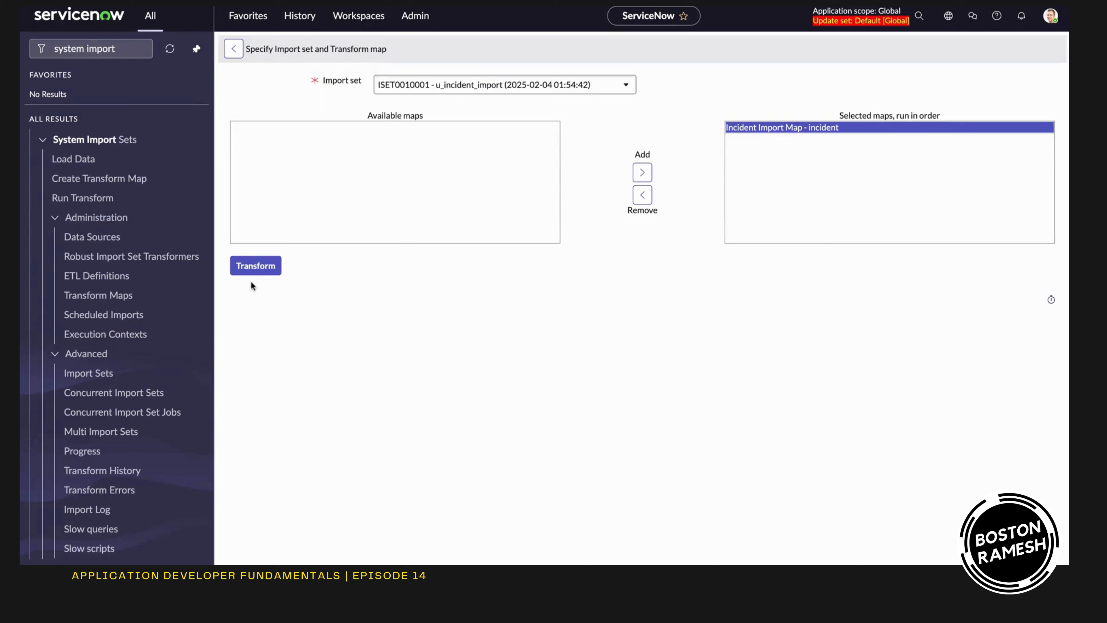
pyautogui.click(257, 270)
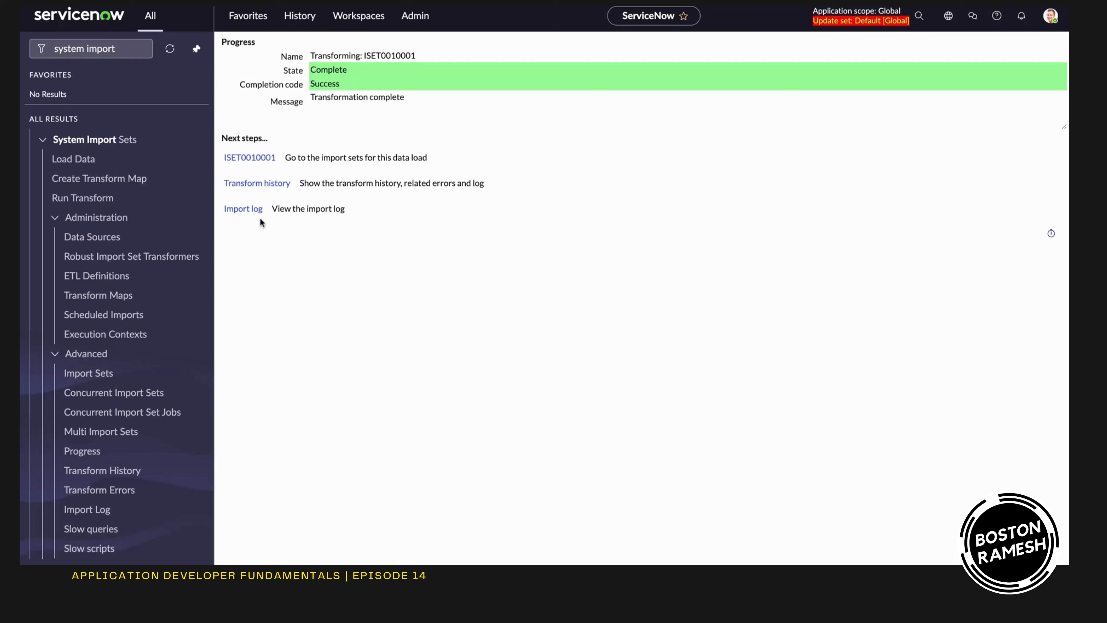
# Open the import log and check the imported records' callers in the Incidents list ordered by Updated.
pyautogui.click(250, 214)
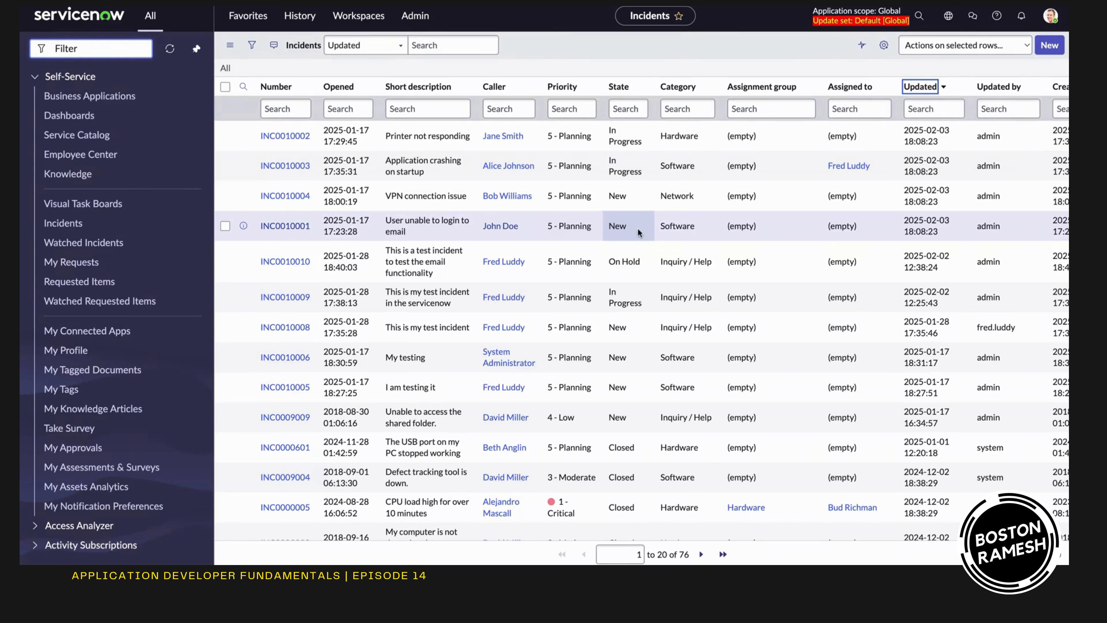
pyautogui.click(489, 236)
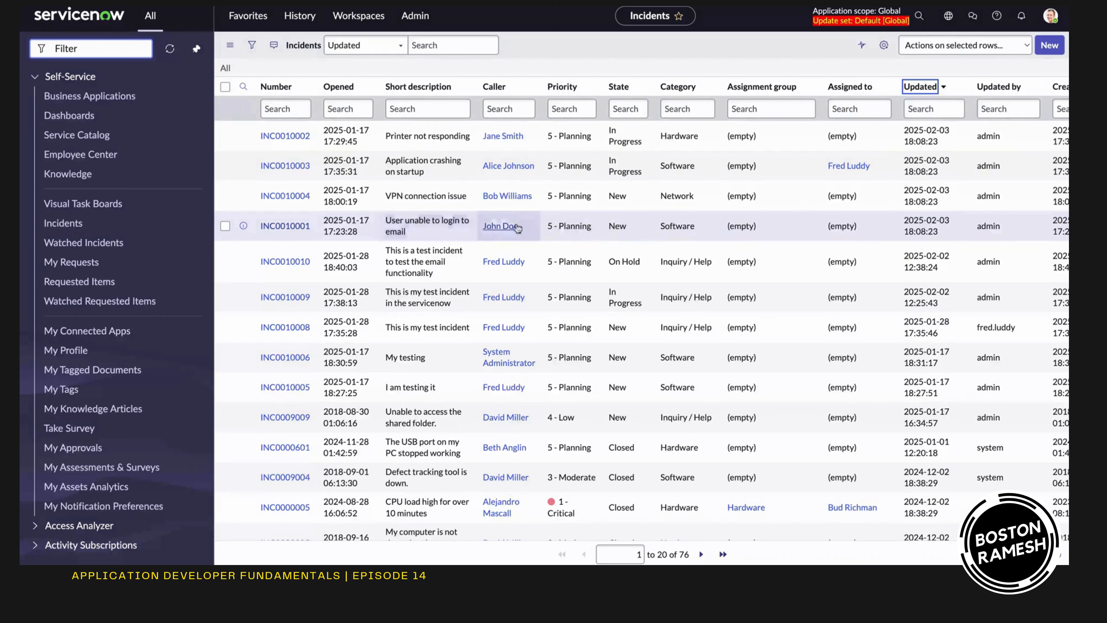
pyautogui.click(513, 140)
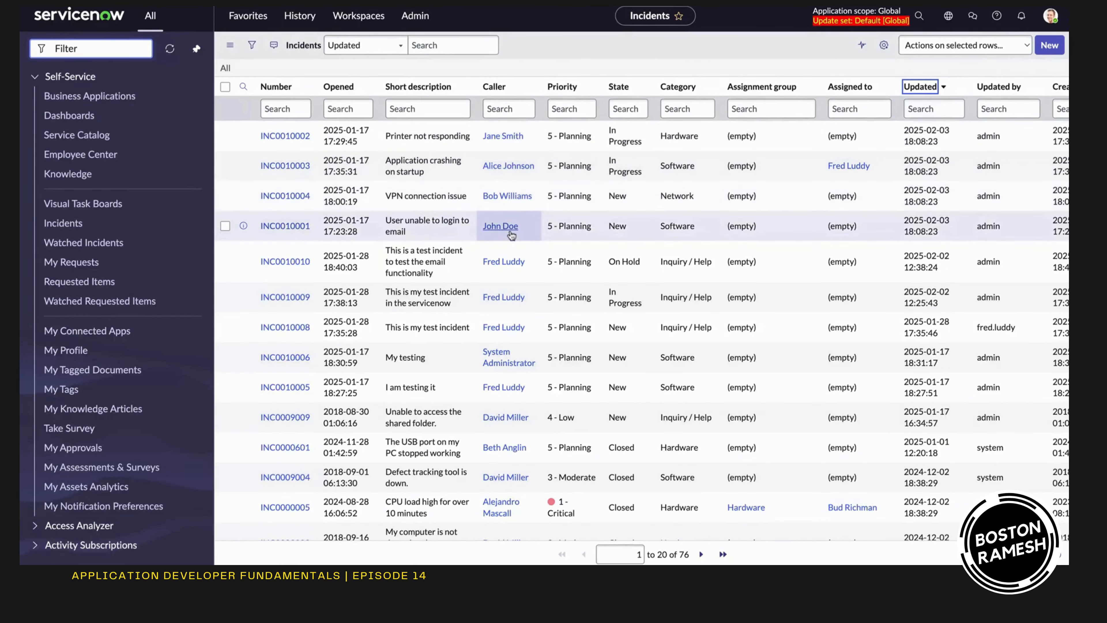